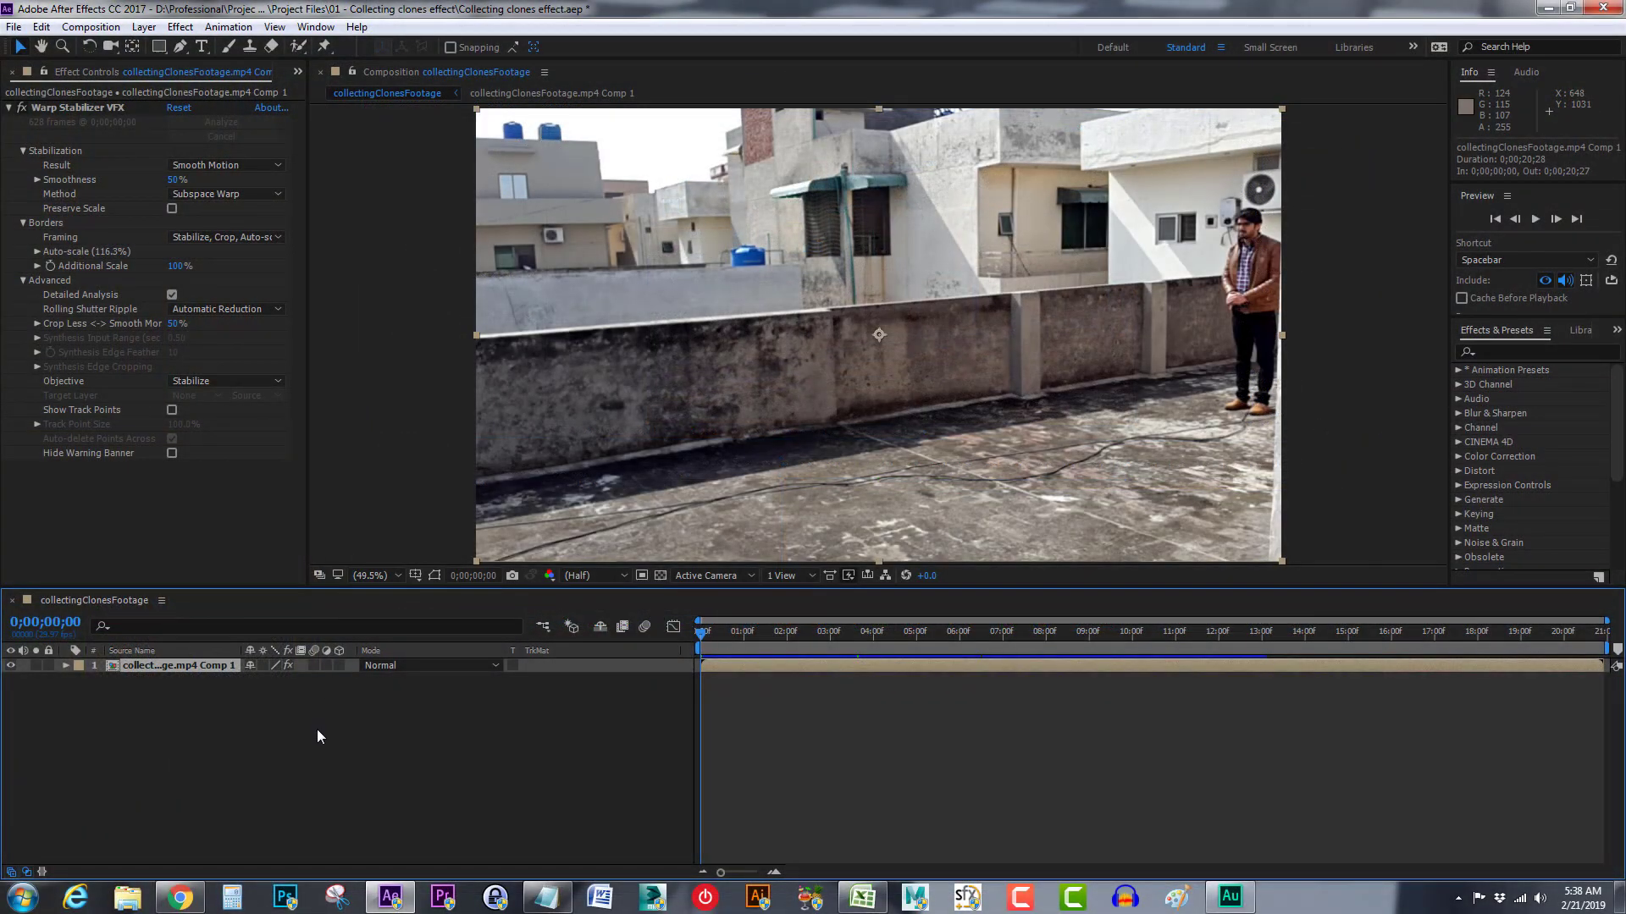
Scrub the timeline to 0;00;03;04, where the man walks along the wall
{"action": "left_click", "coordinate": [316, 730]}
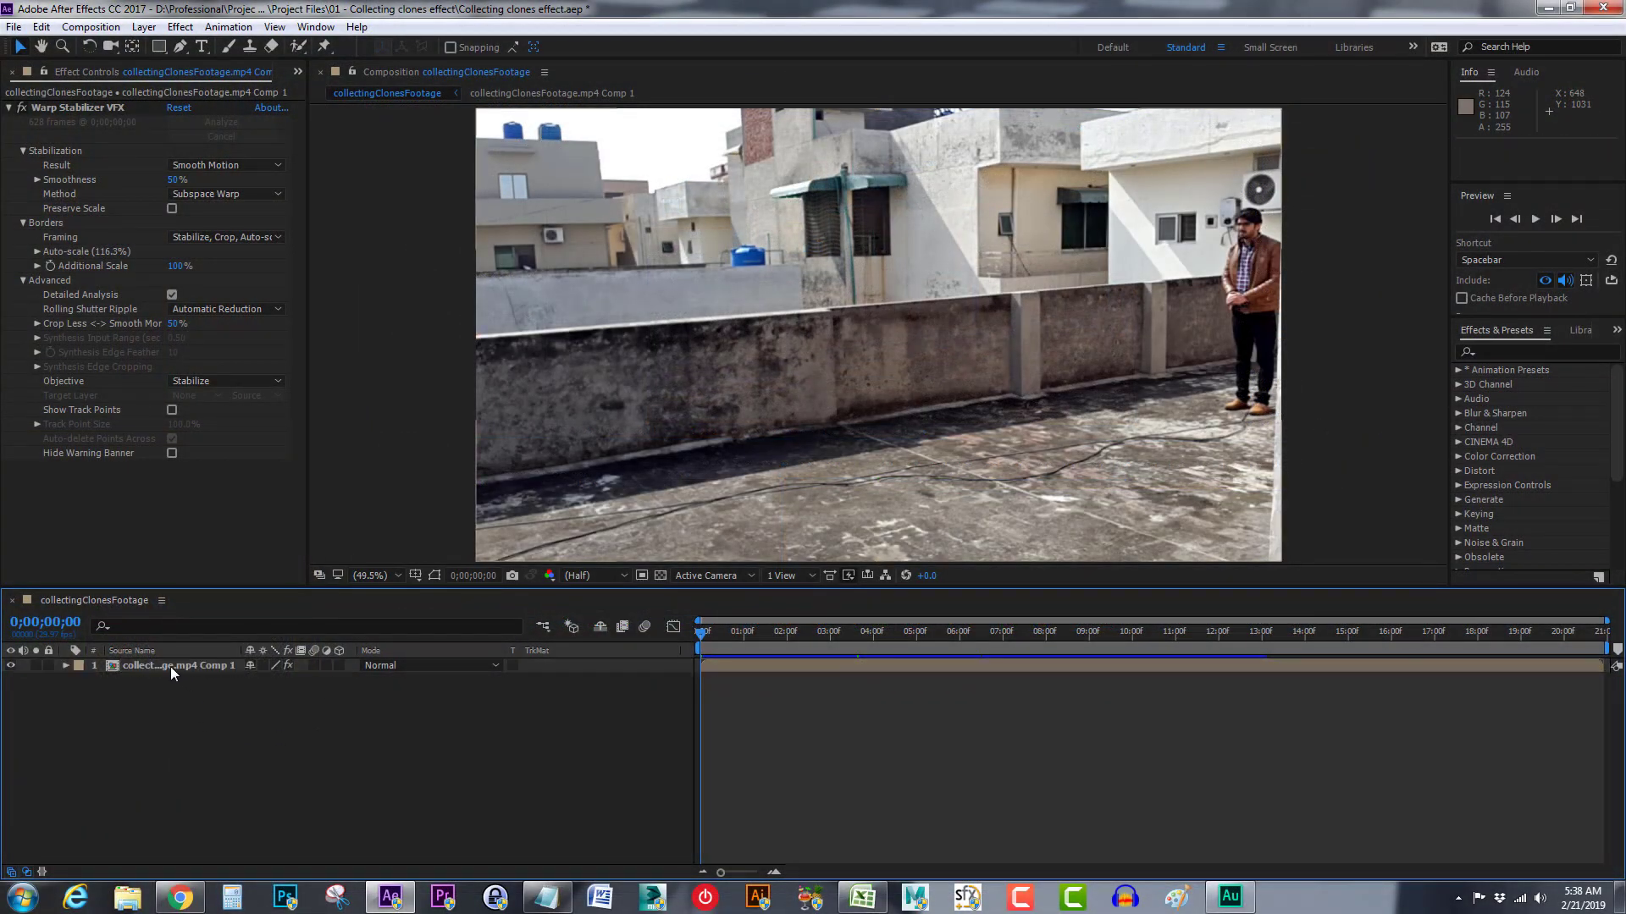
{"action": "left_click", "coordinate": [171, 667]}
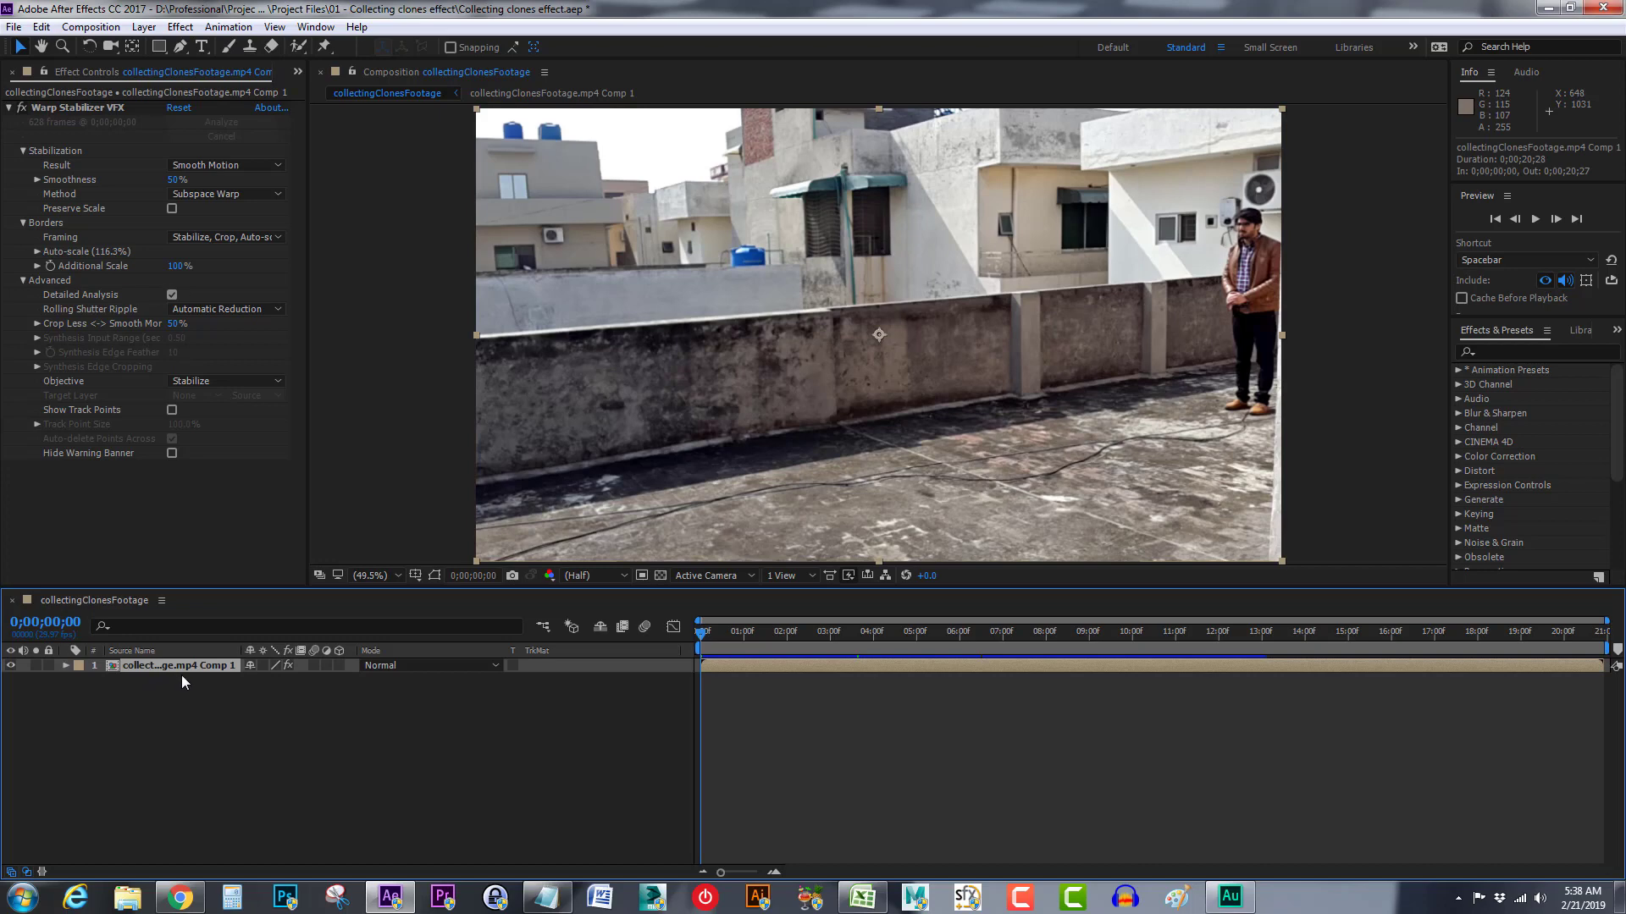
{"action": "left_click", "coordinate": [131, 724]}
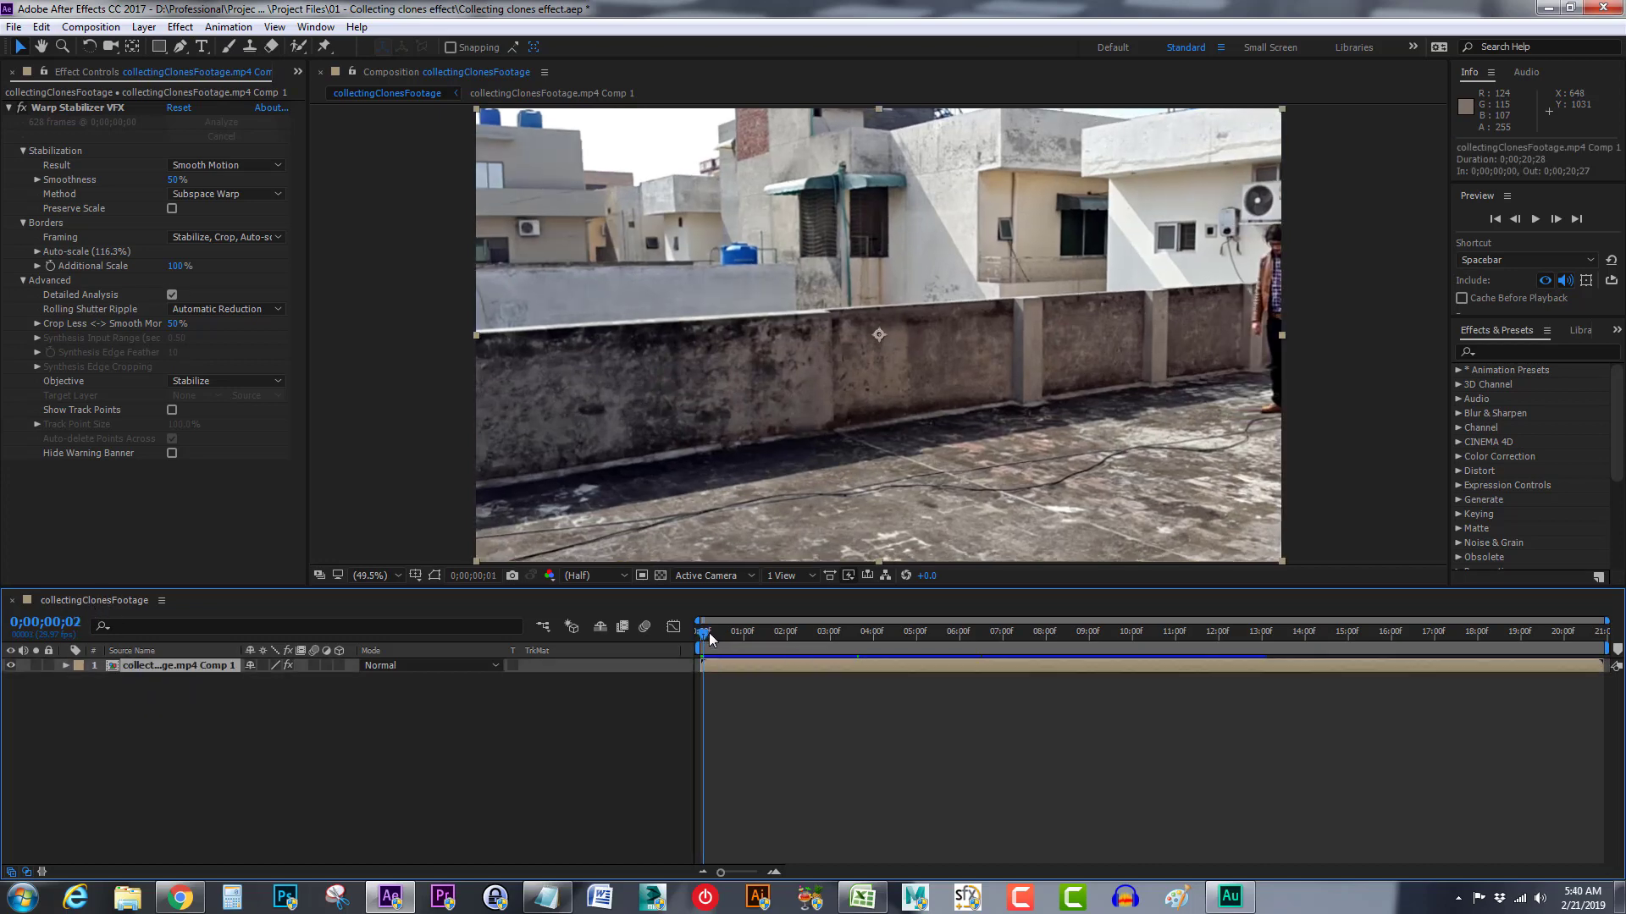
{"action": "left_click_drag", "start_coordinate": [709, 633], "coordinate": [838, 635]}
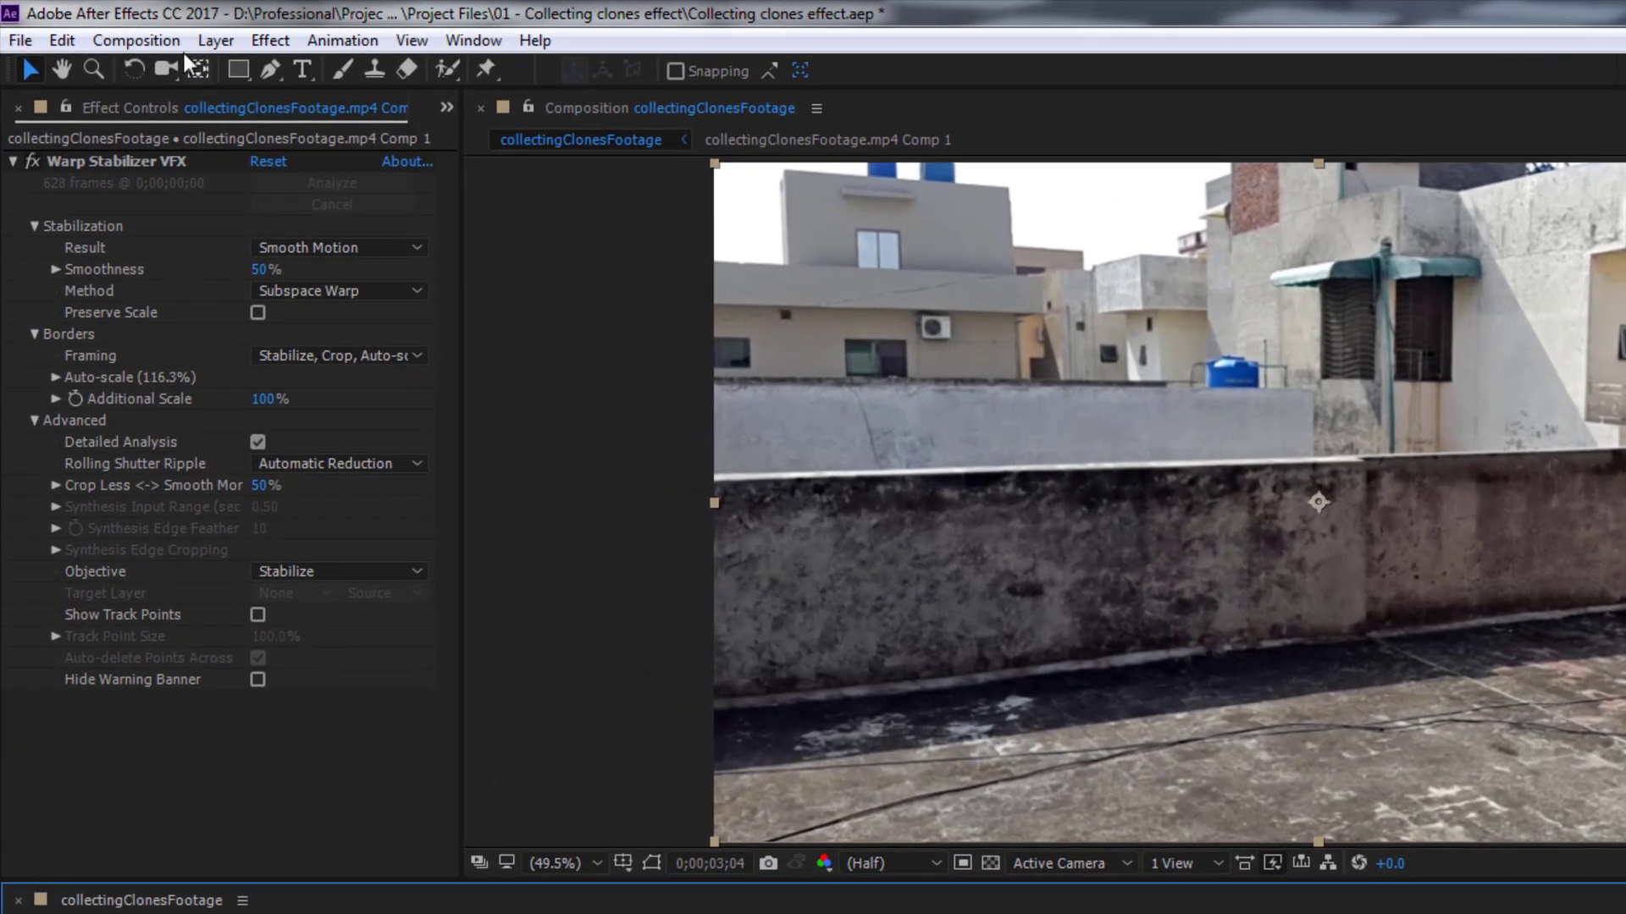
Add the 0;00;03;04 frame to the Render Queue with Composition > Save Frame As > File
{"action": "left_click", "coordinate": [154, 43]}
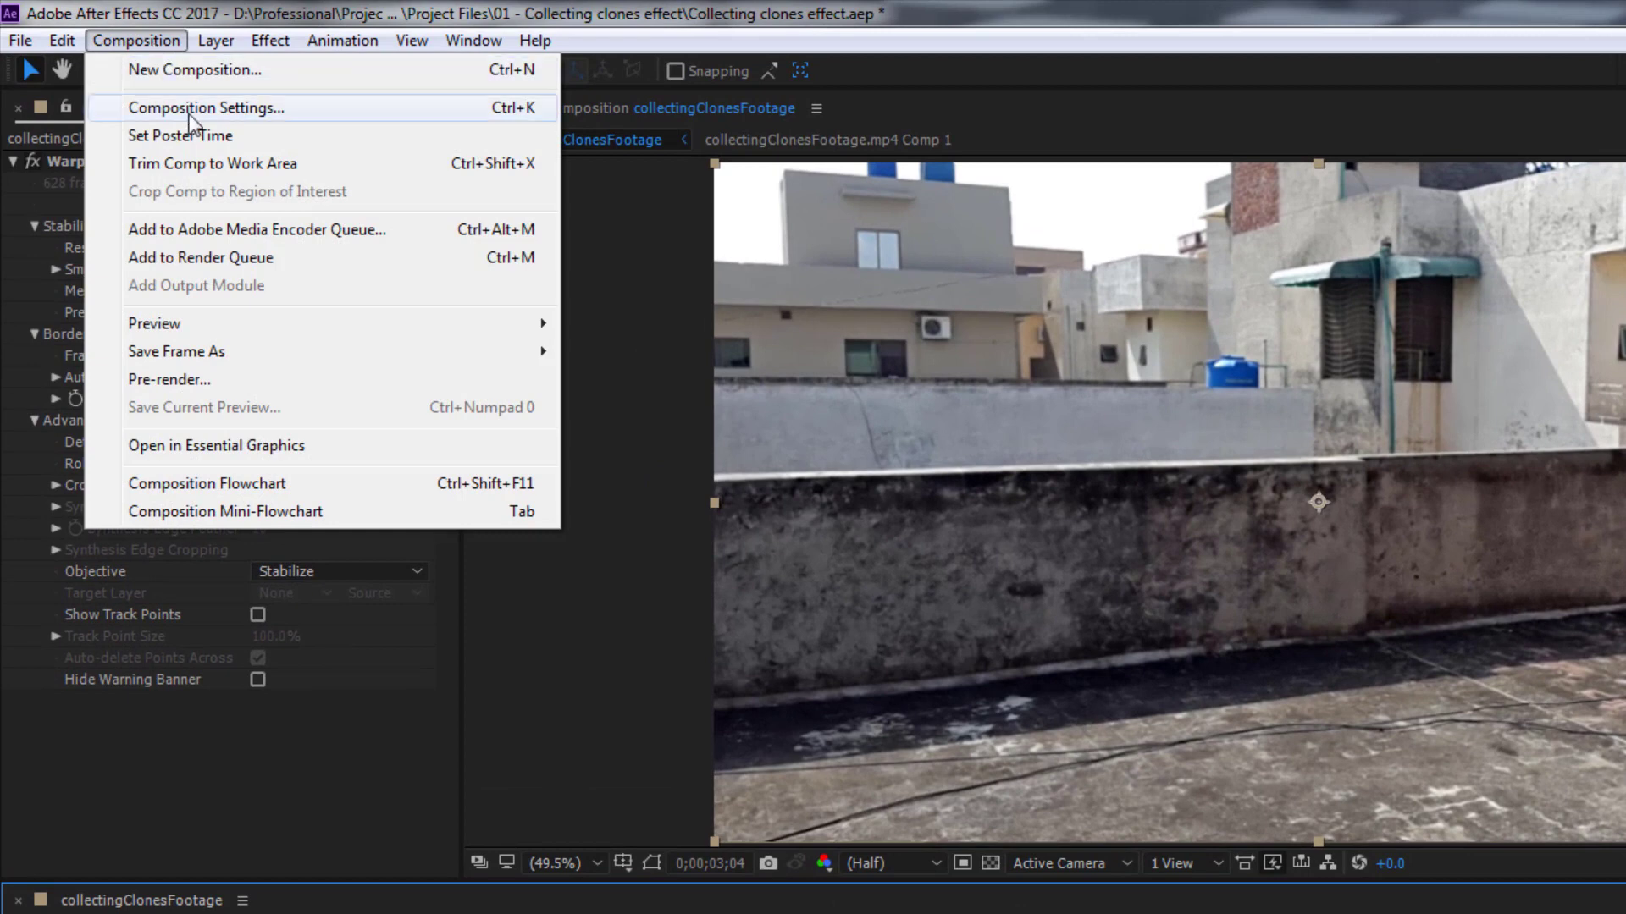
{"action": "mouse_move", "coordinate": [159, 350]}
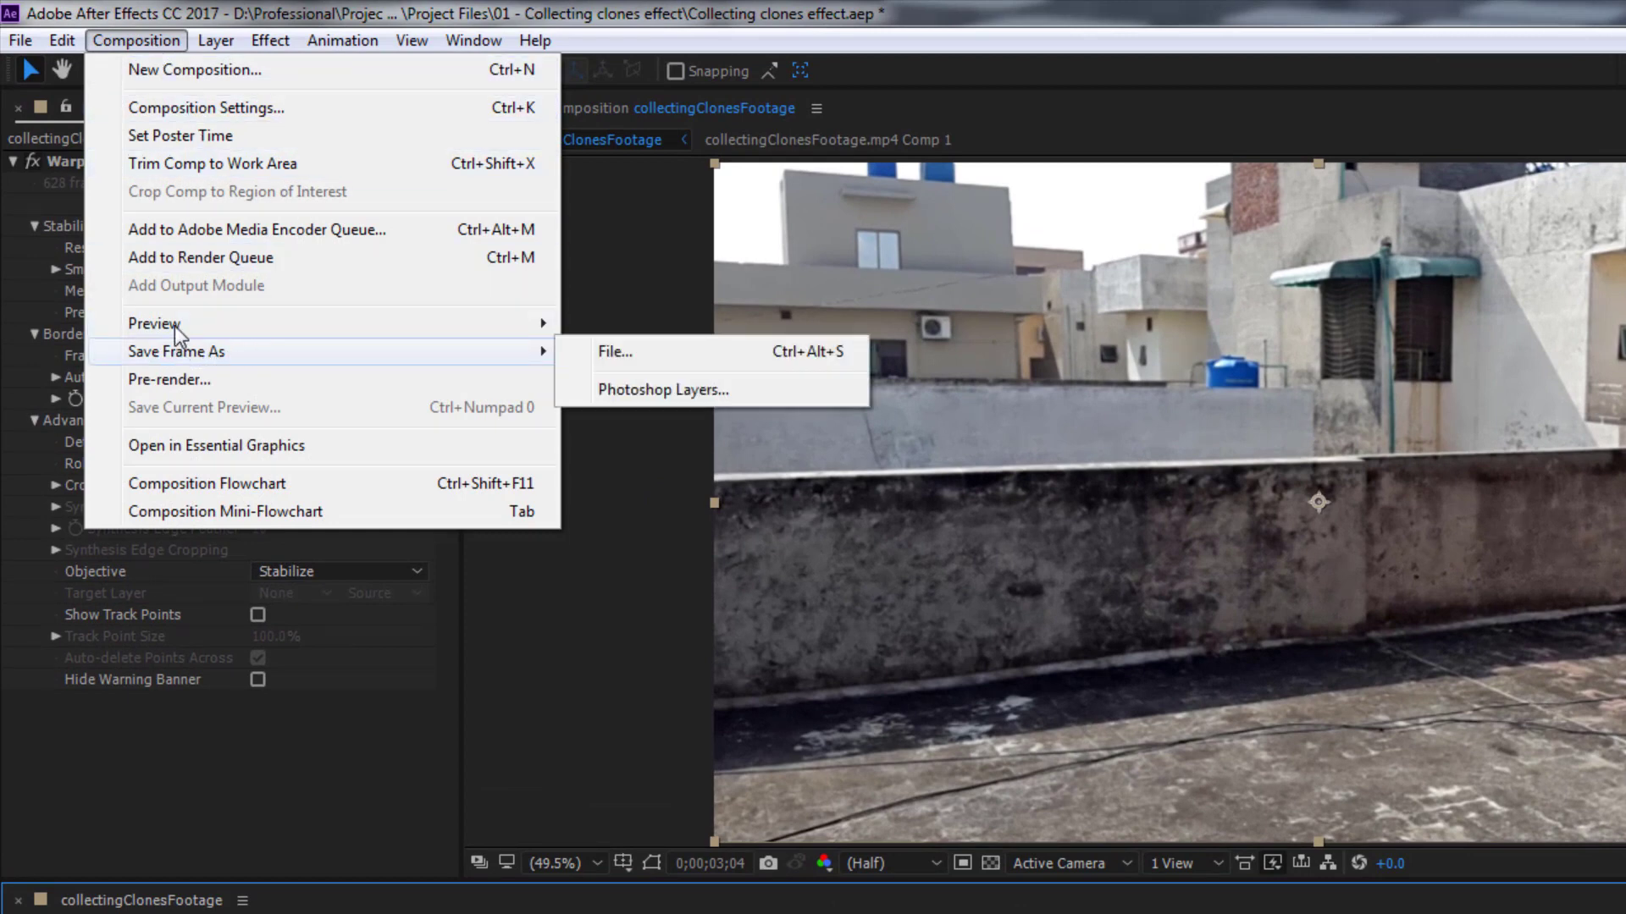
{"action": "left_click", "coordinate": [584, 349]}
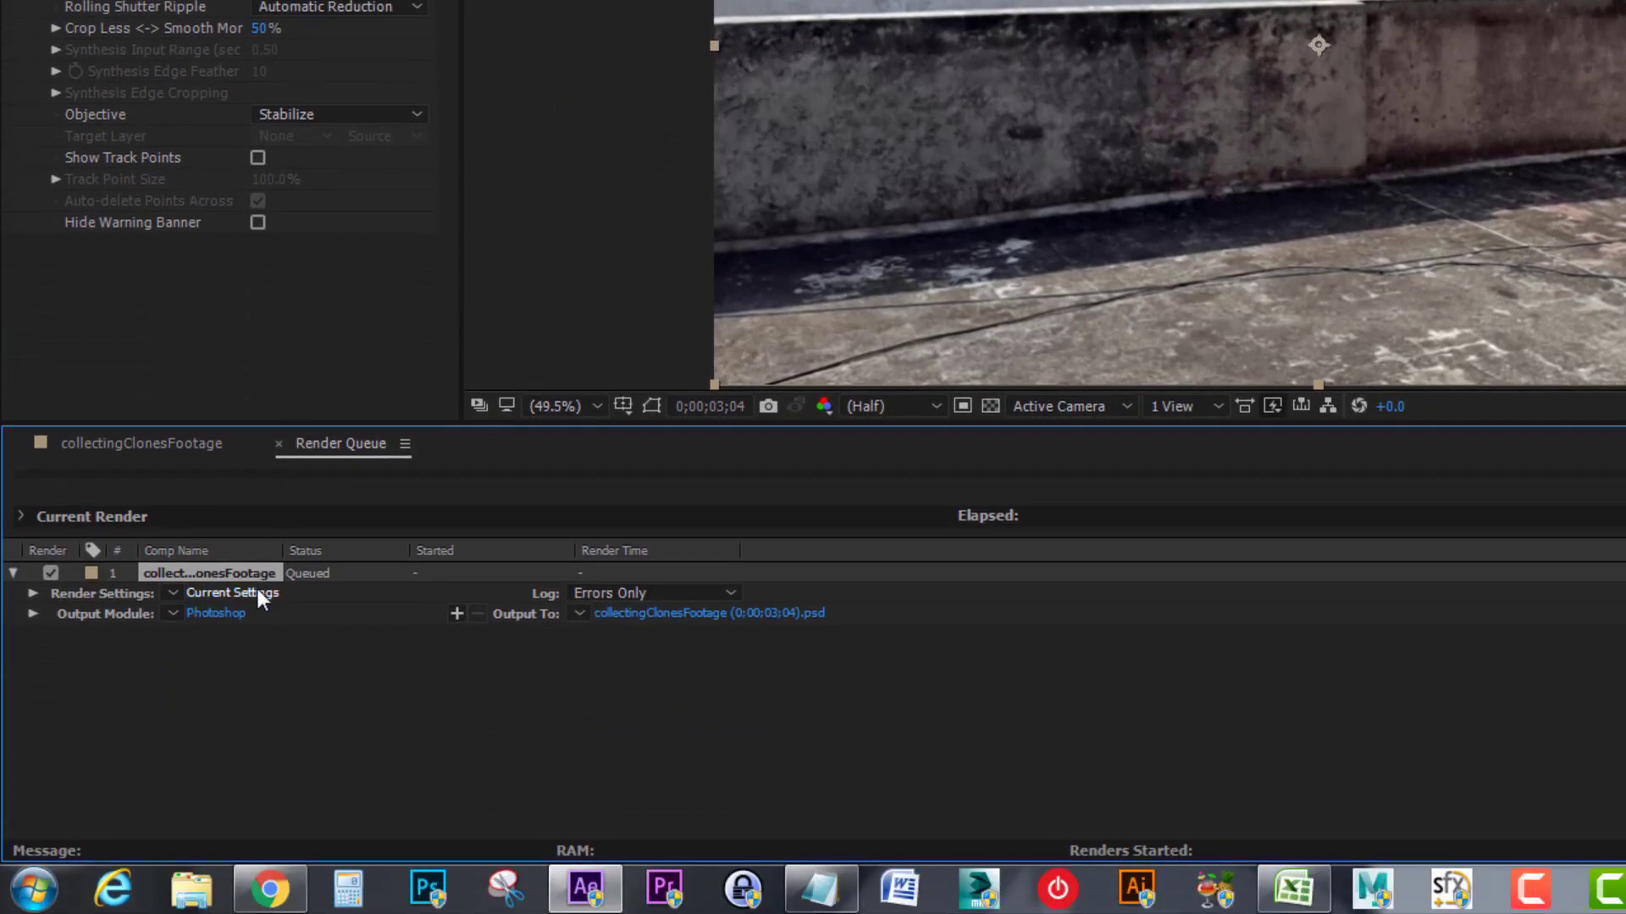
Change the queued frame's output module format from Photoshop to JPEG Sequence
{"action": "left_click", "coordinate": [217, 612]}
{"action": "left_click", "coordinate": [1120, 138]}
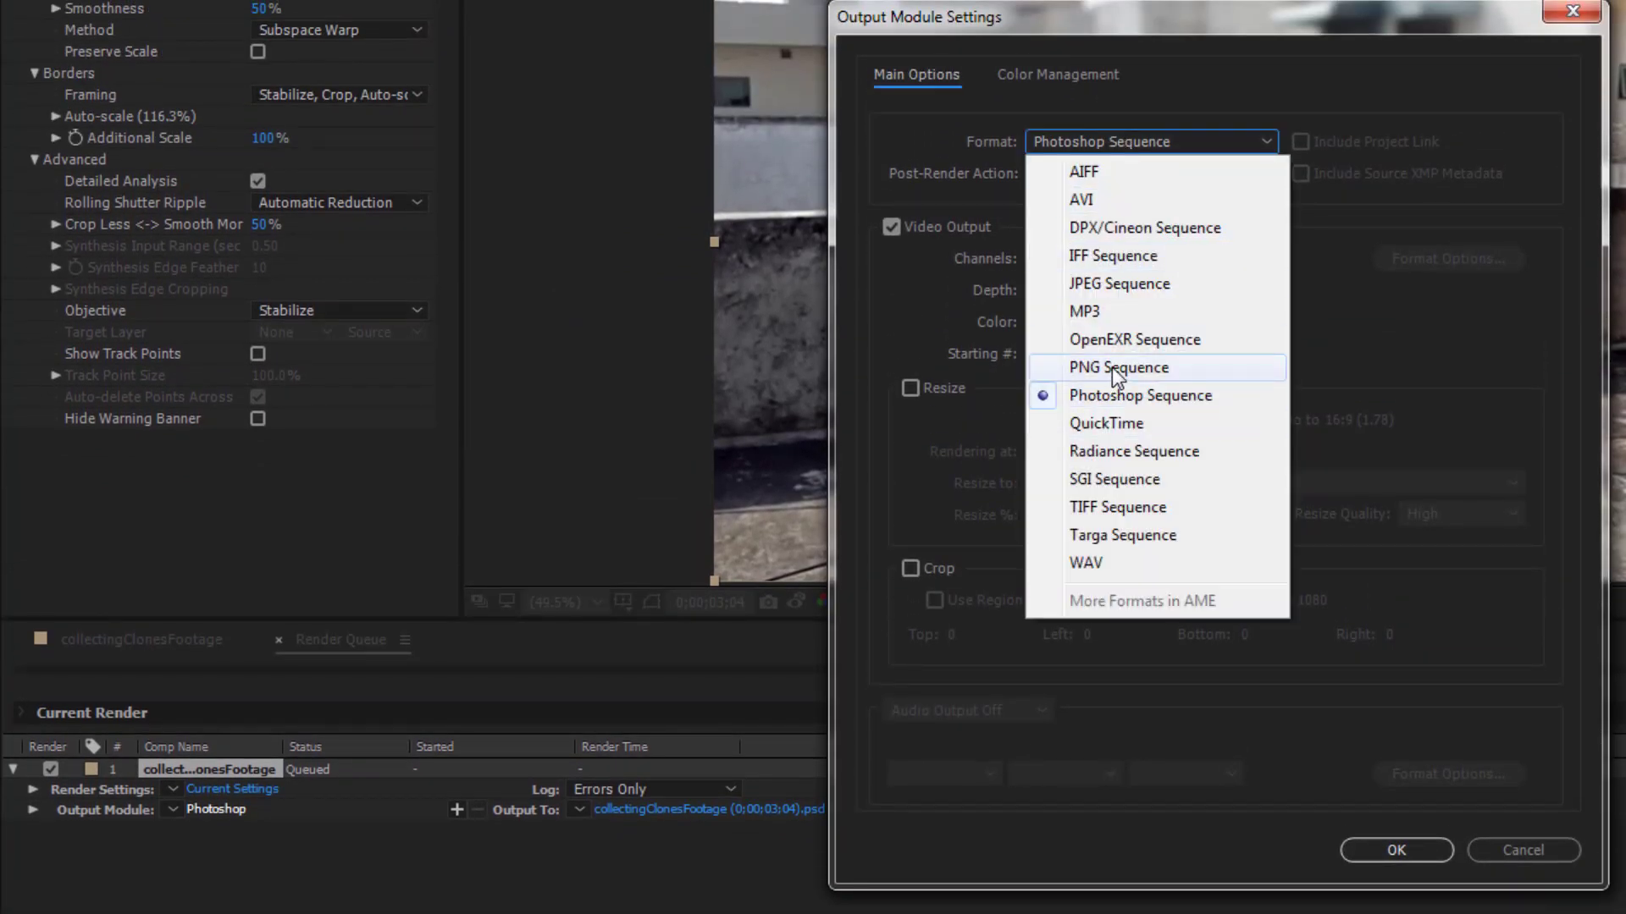
{"action": "left_click", "coordinate": [1121, 290]}
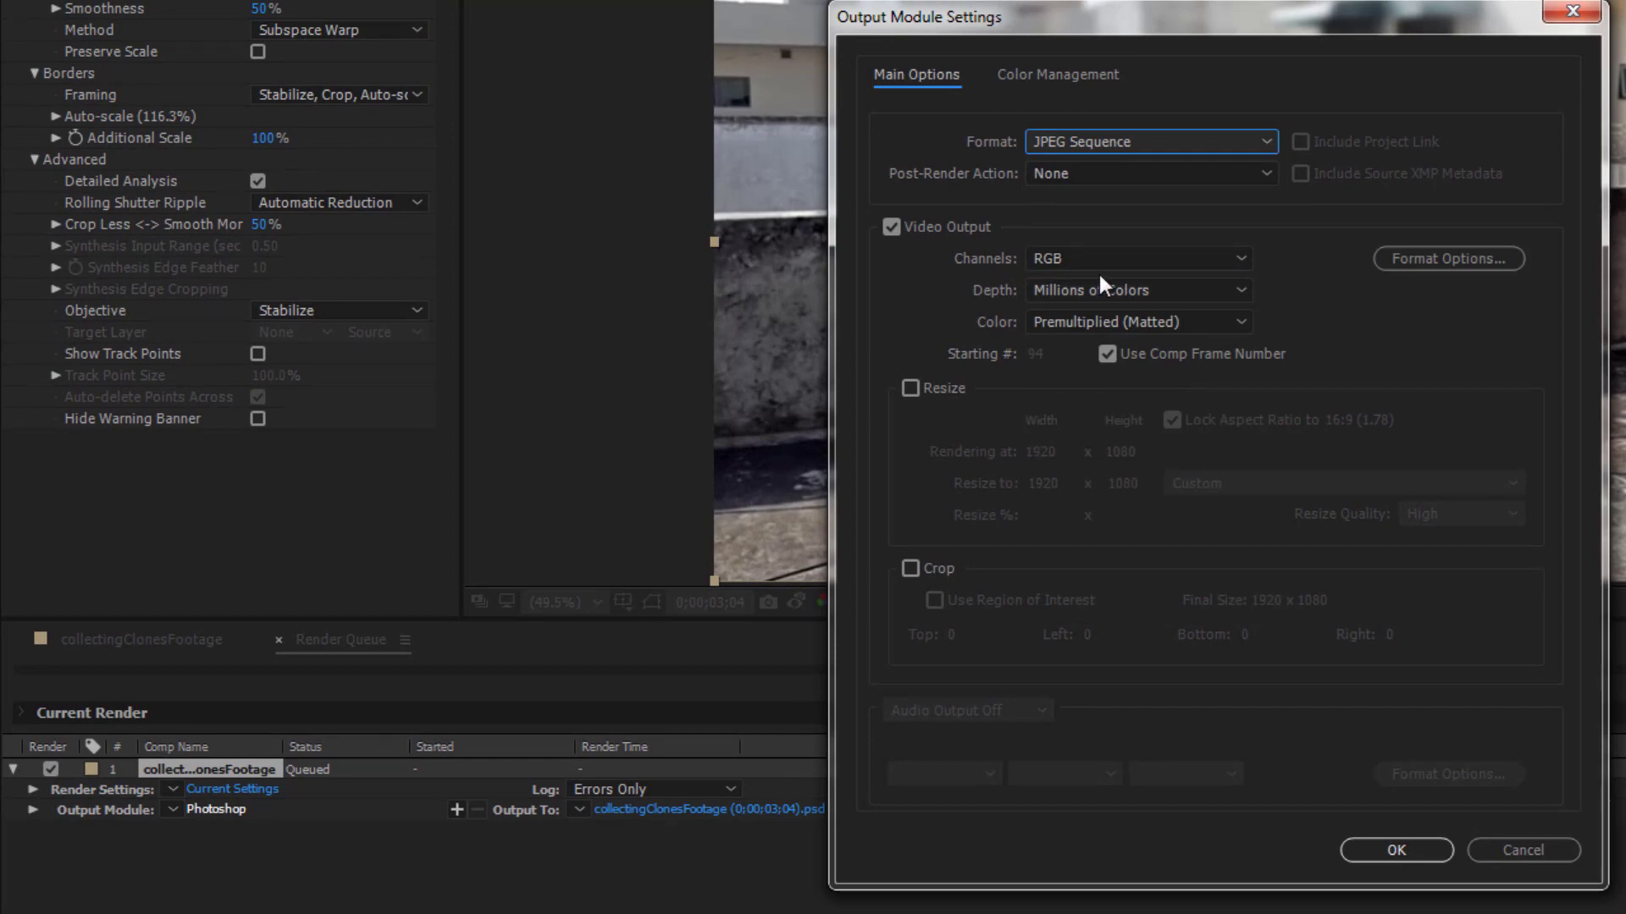
{"action": "left_click", "coordinate": [1404, 851]}
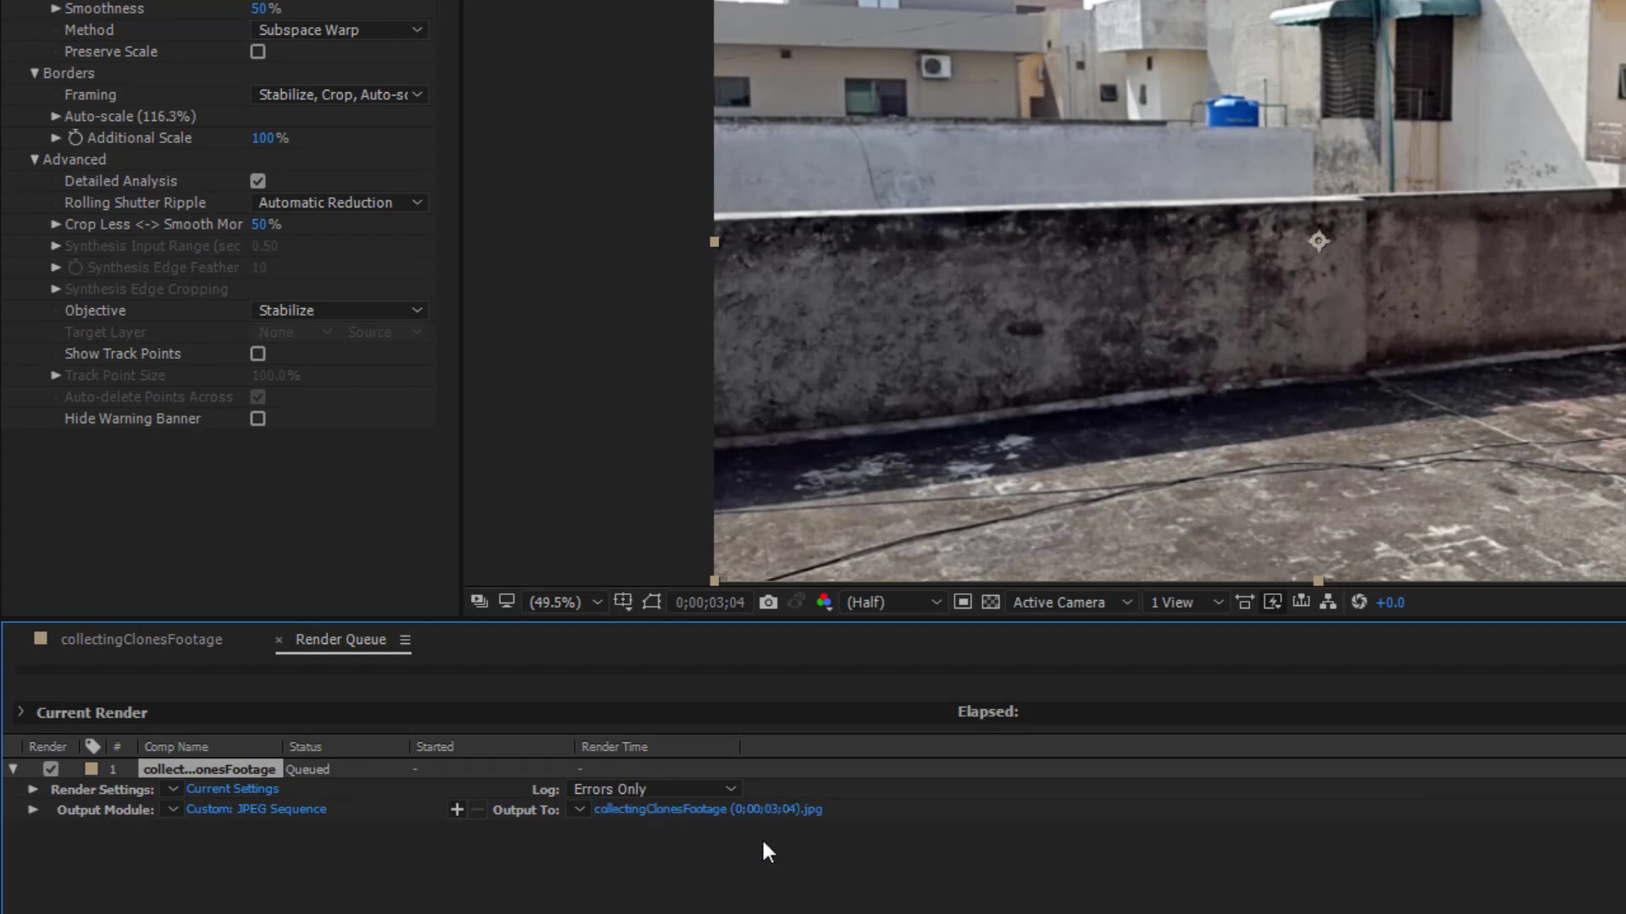
Create a new 'clones' folder inside the 01 - Collecting clones effect project folder
{"action": "left_click", "coordinate": [766, 809]}
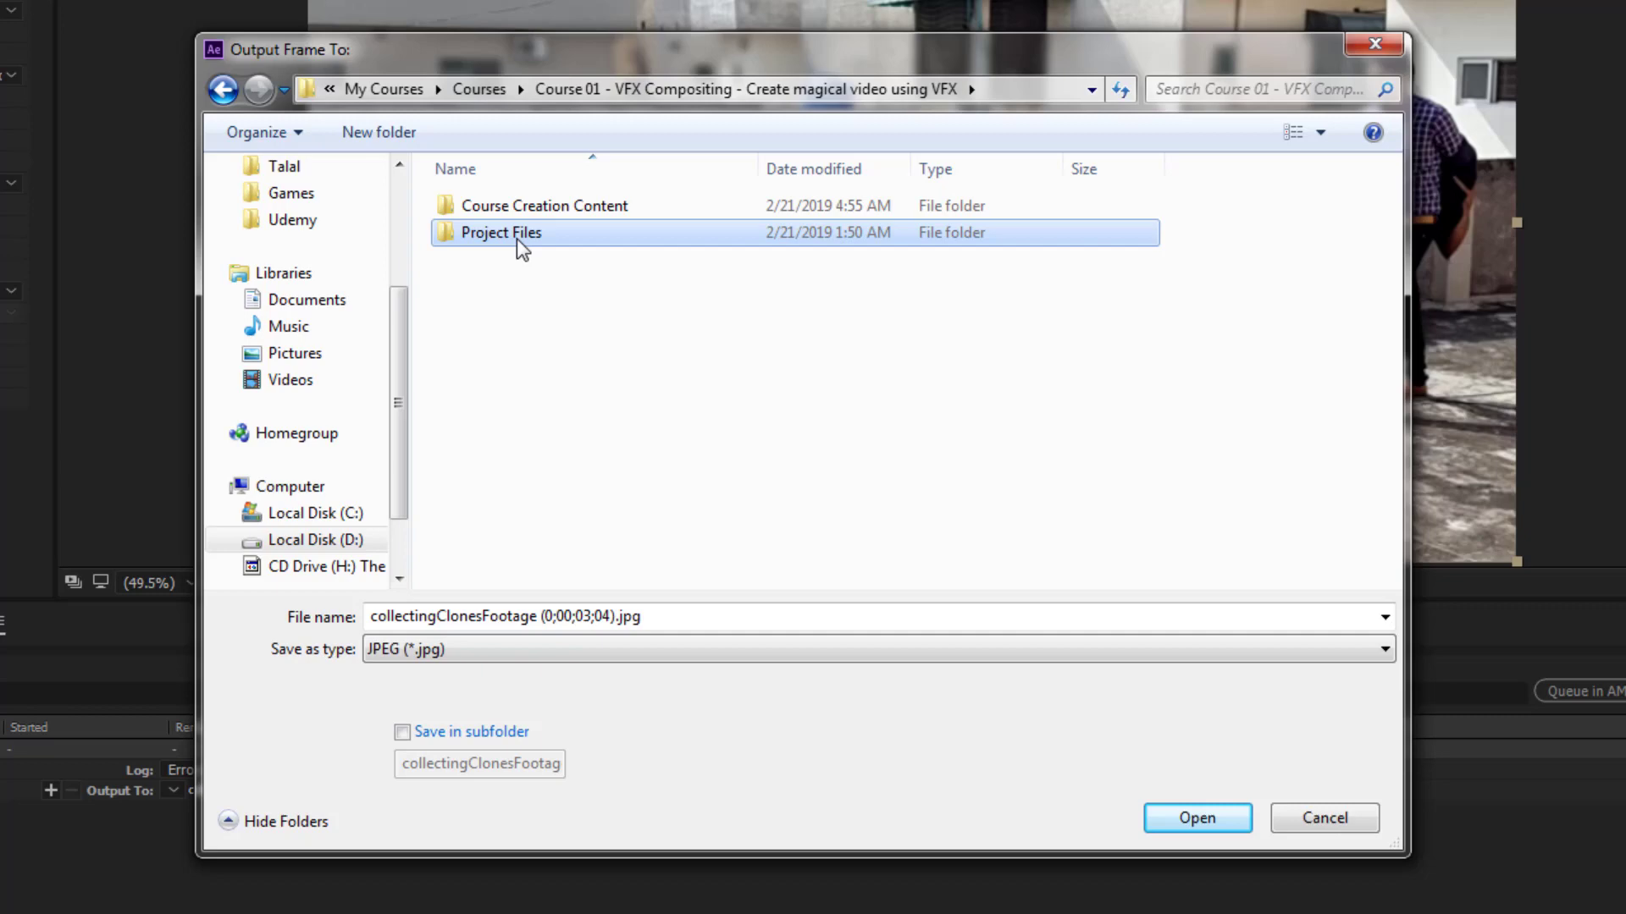
{"action": "double_click", "coordinate": [521, 239]}
{"action": "double_click", "coordinate": [544, 207]}
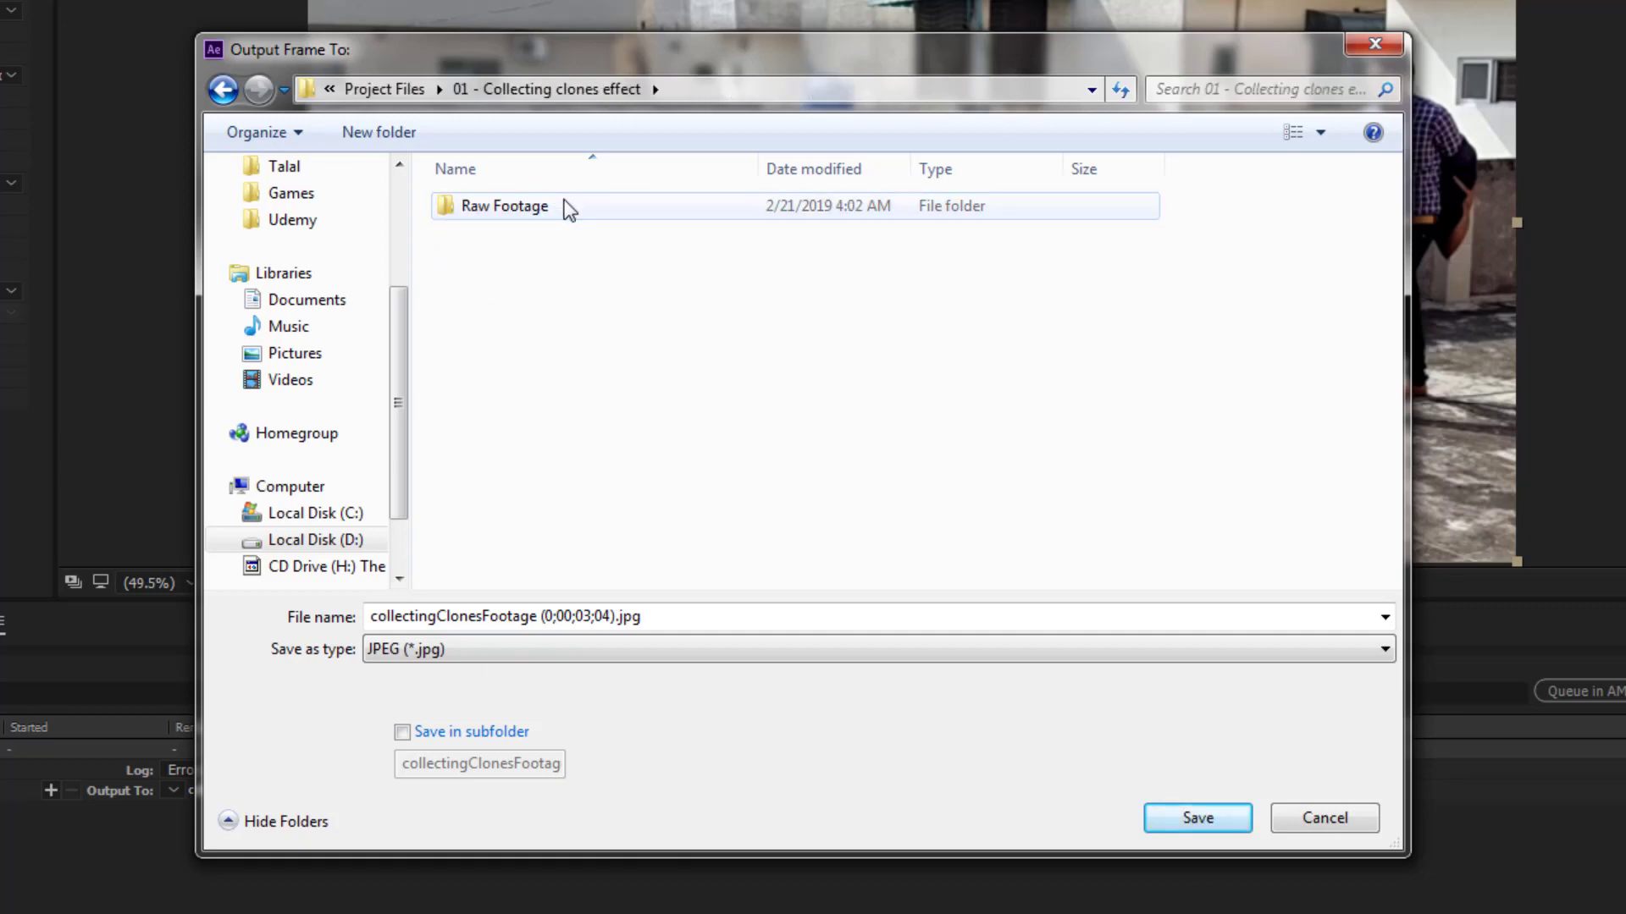
{"action": "left_click", "coordinate": [393, 135]}
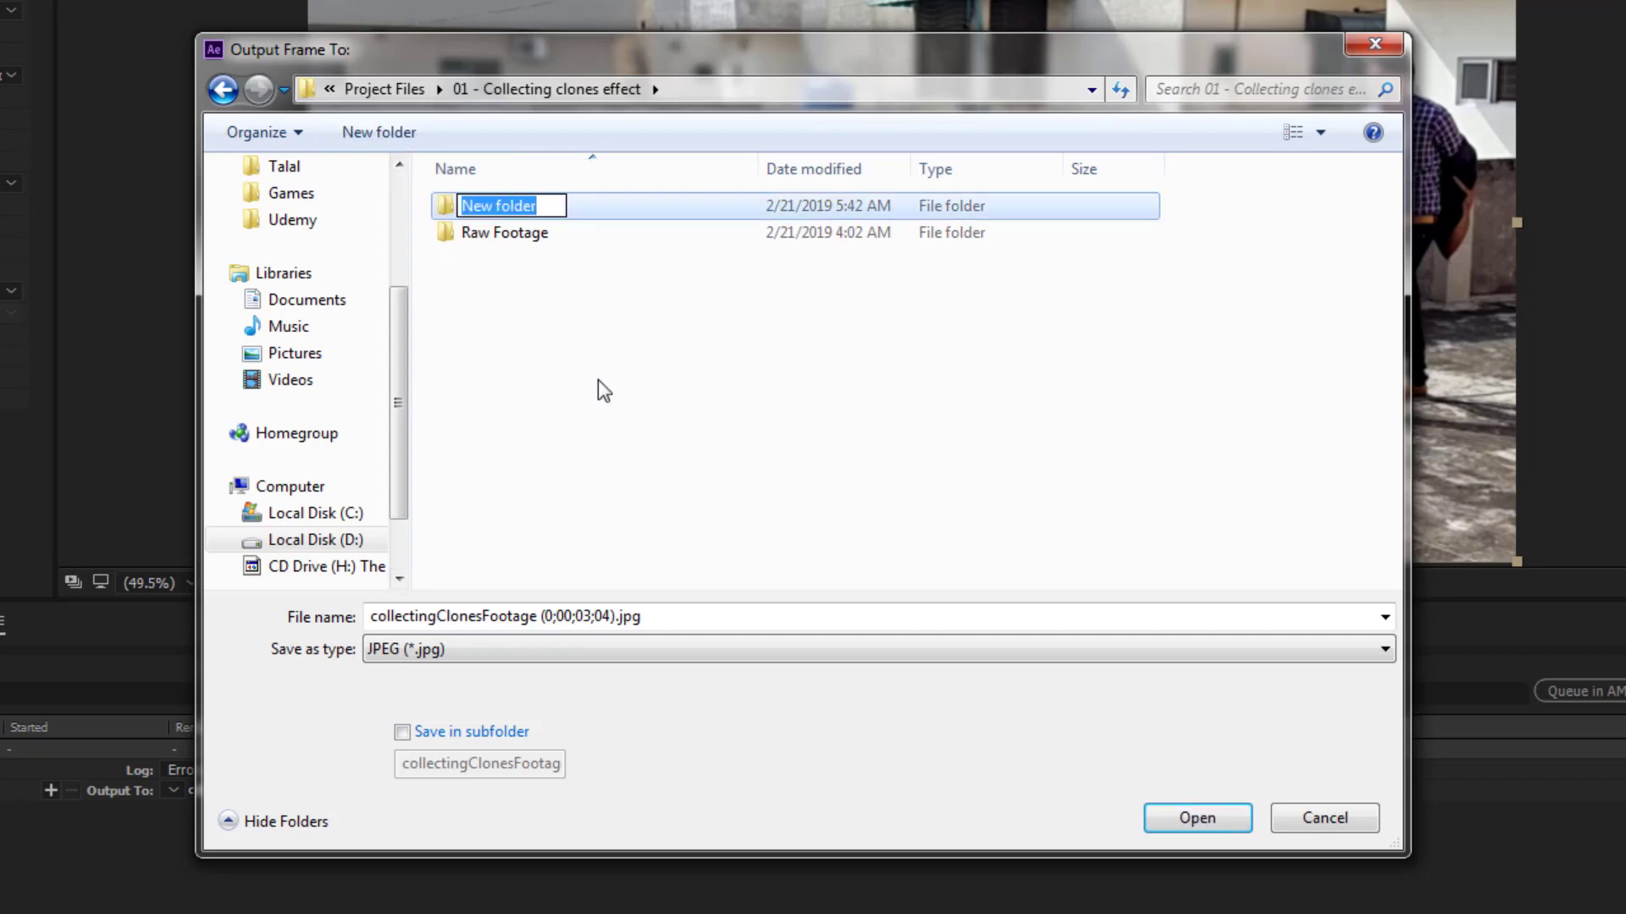
{"action": "type", "text": "clones"}
{"action": "key", "text": "Return"}
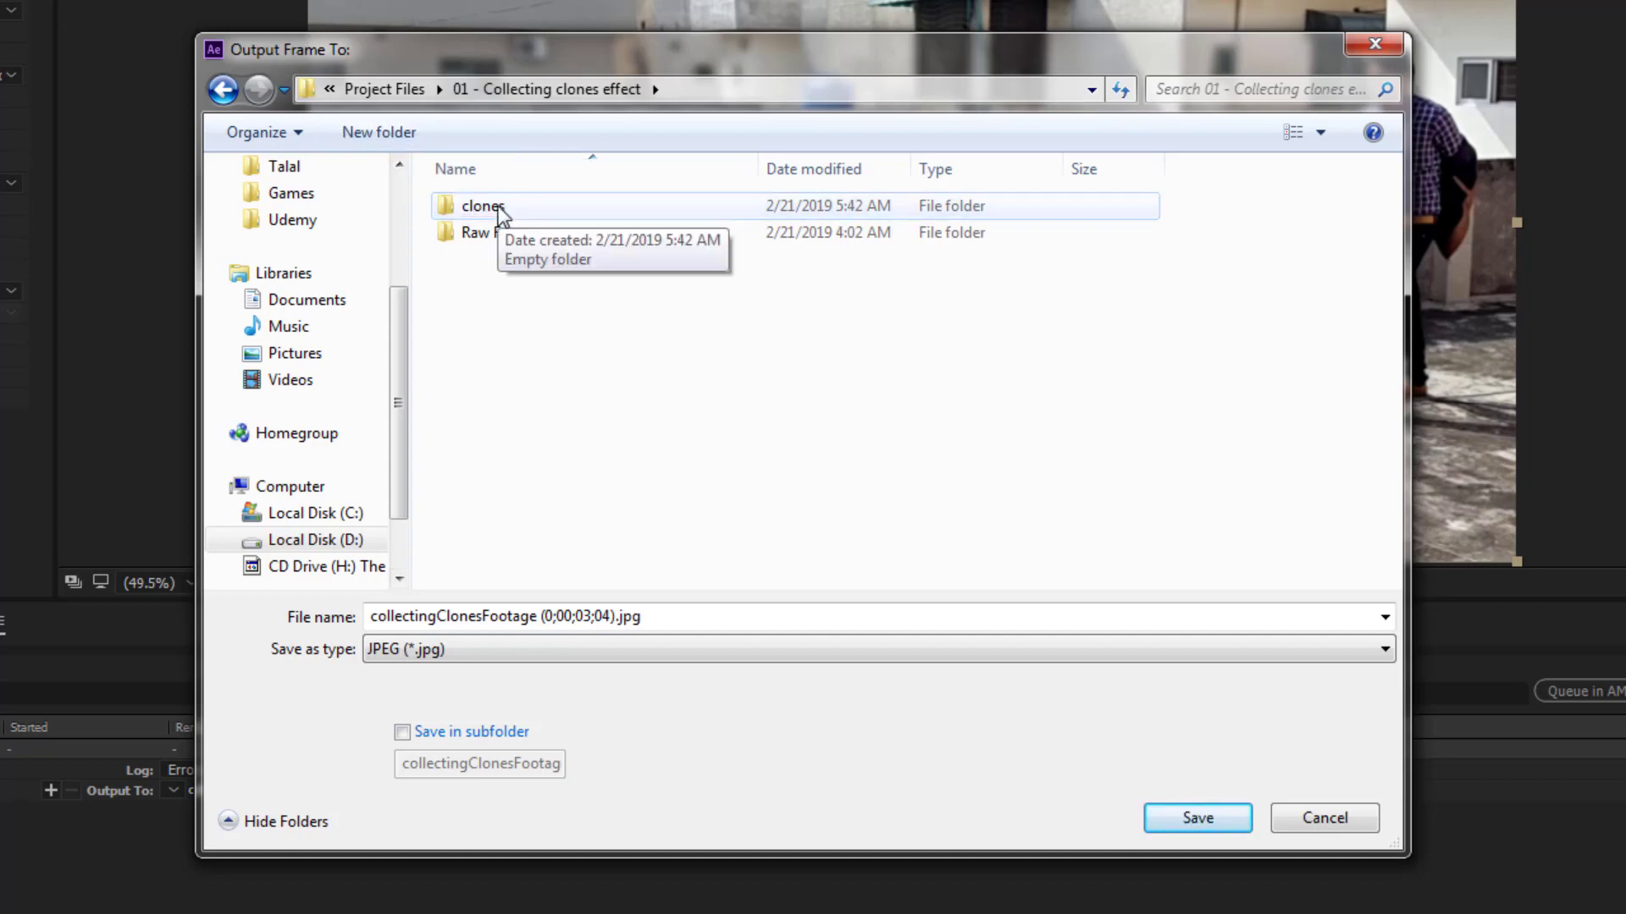
Set the output file name to clone01 inside the clones folder
{"action": "double_click", "coordinate": [500, 208]}
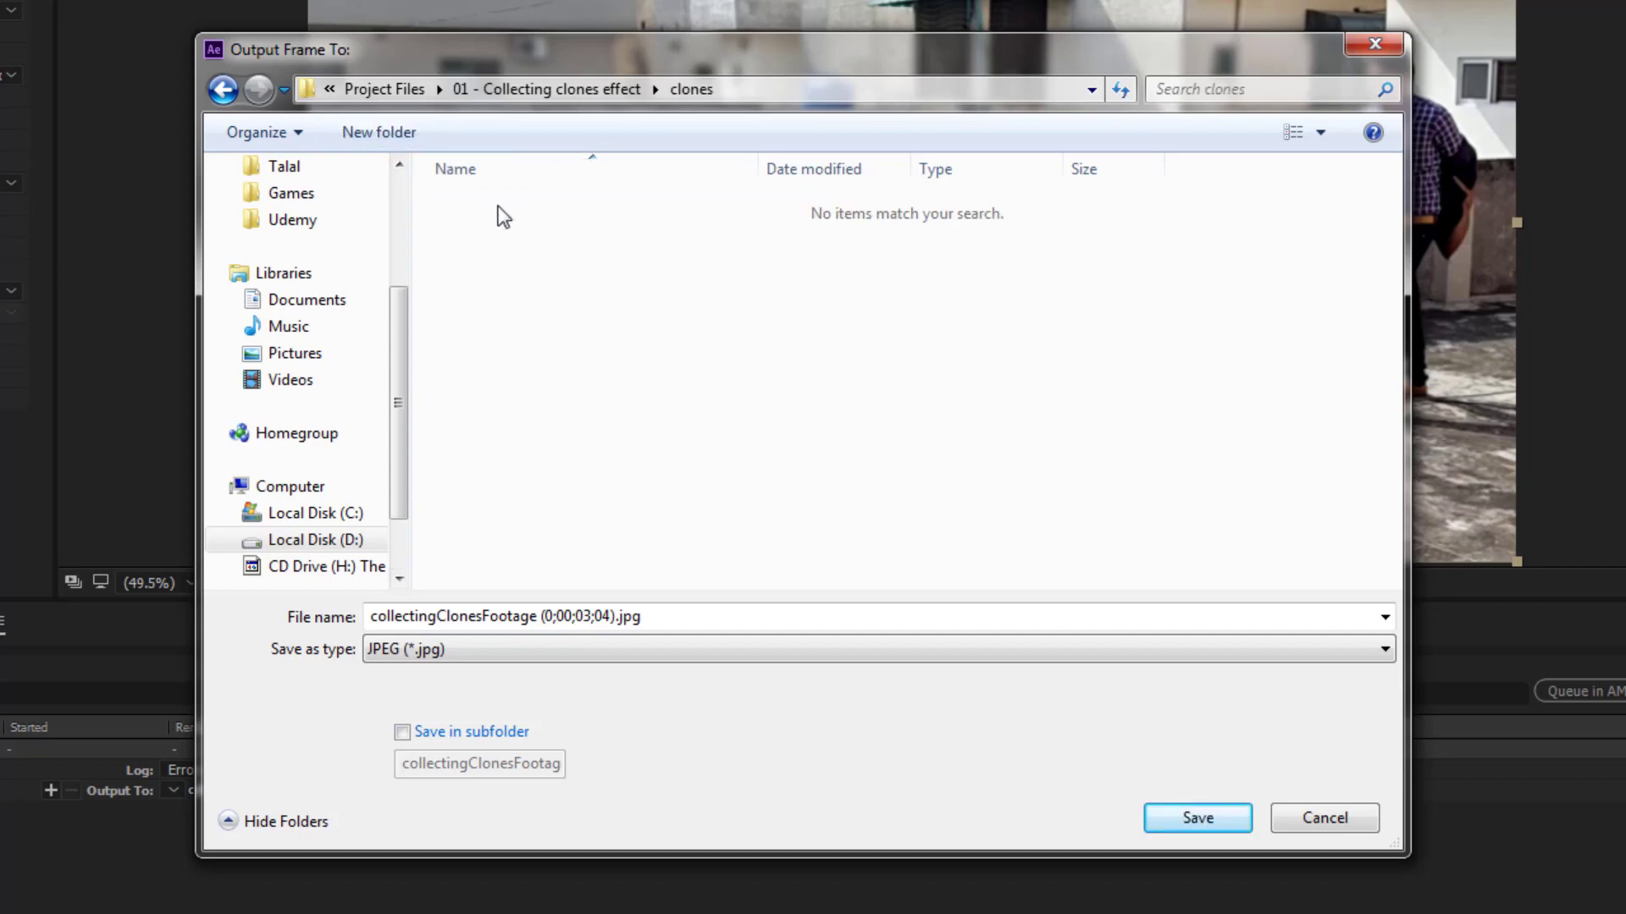
{"action": "left_click", "coordinate": [509, 623]}
{"action": "left_click", "coordinate": [615, 622]}
{"action": "key", "text": "shift+Home"}
{"action": "type", "text": "clo"}
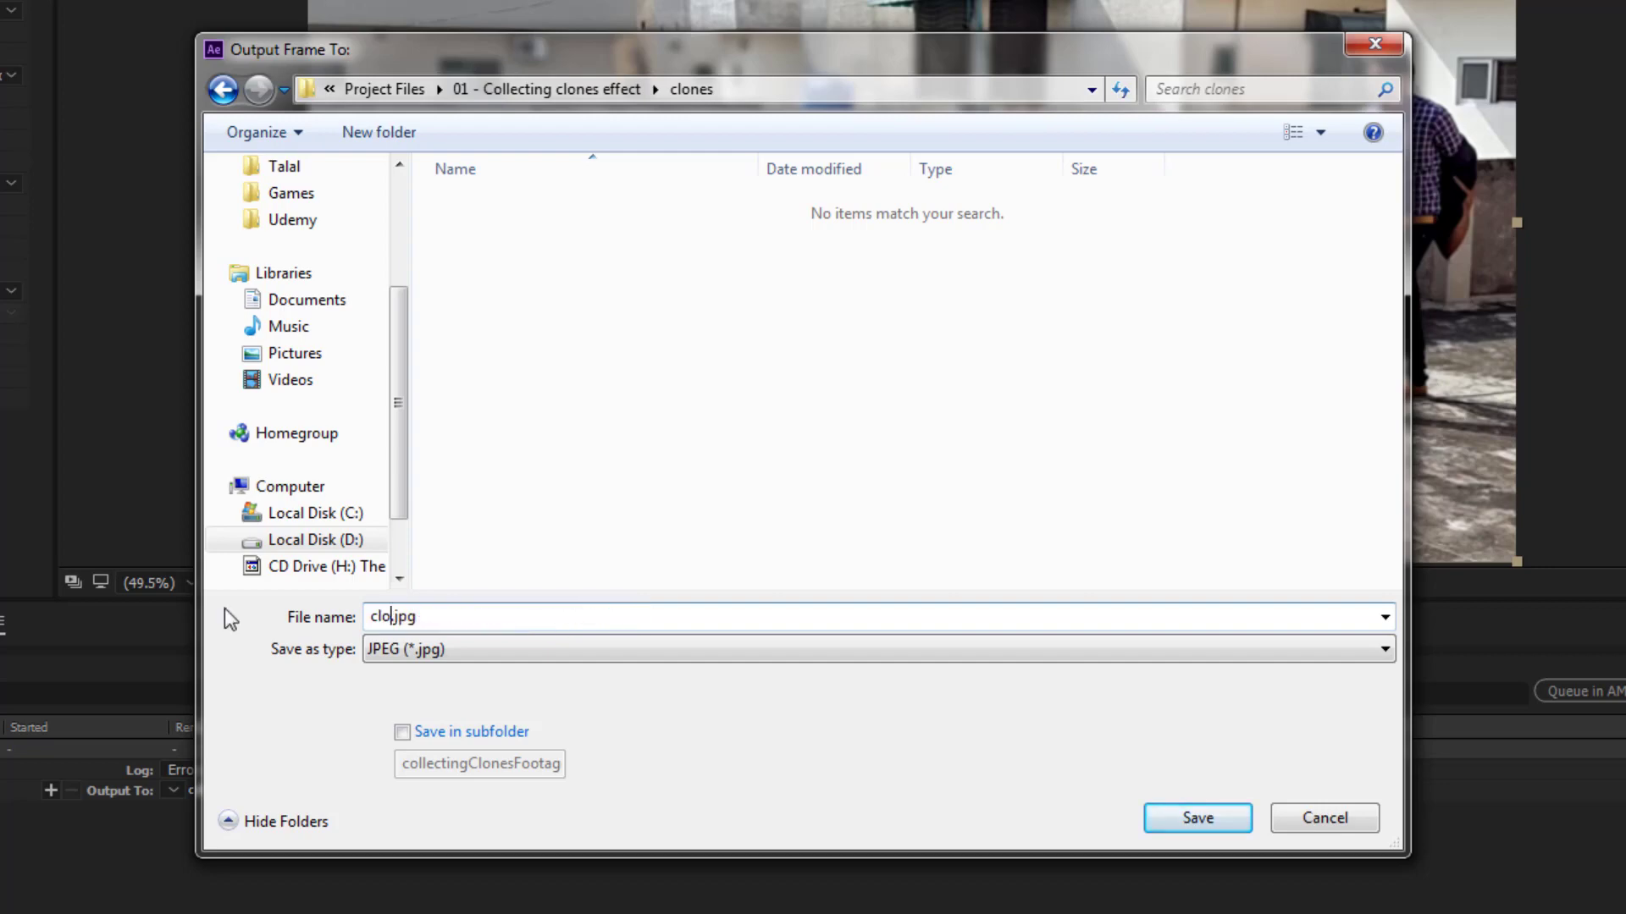
{"action": "type", "text": "ne01"}
Save the output path and render the queued frame to clone01.jpg
{"action": "left_click", "coordinate": [1180, 816]}
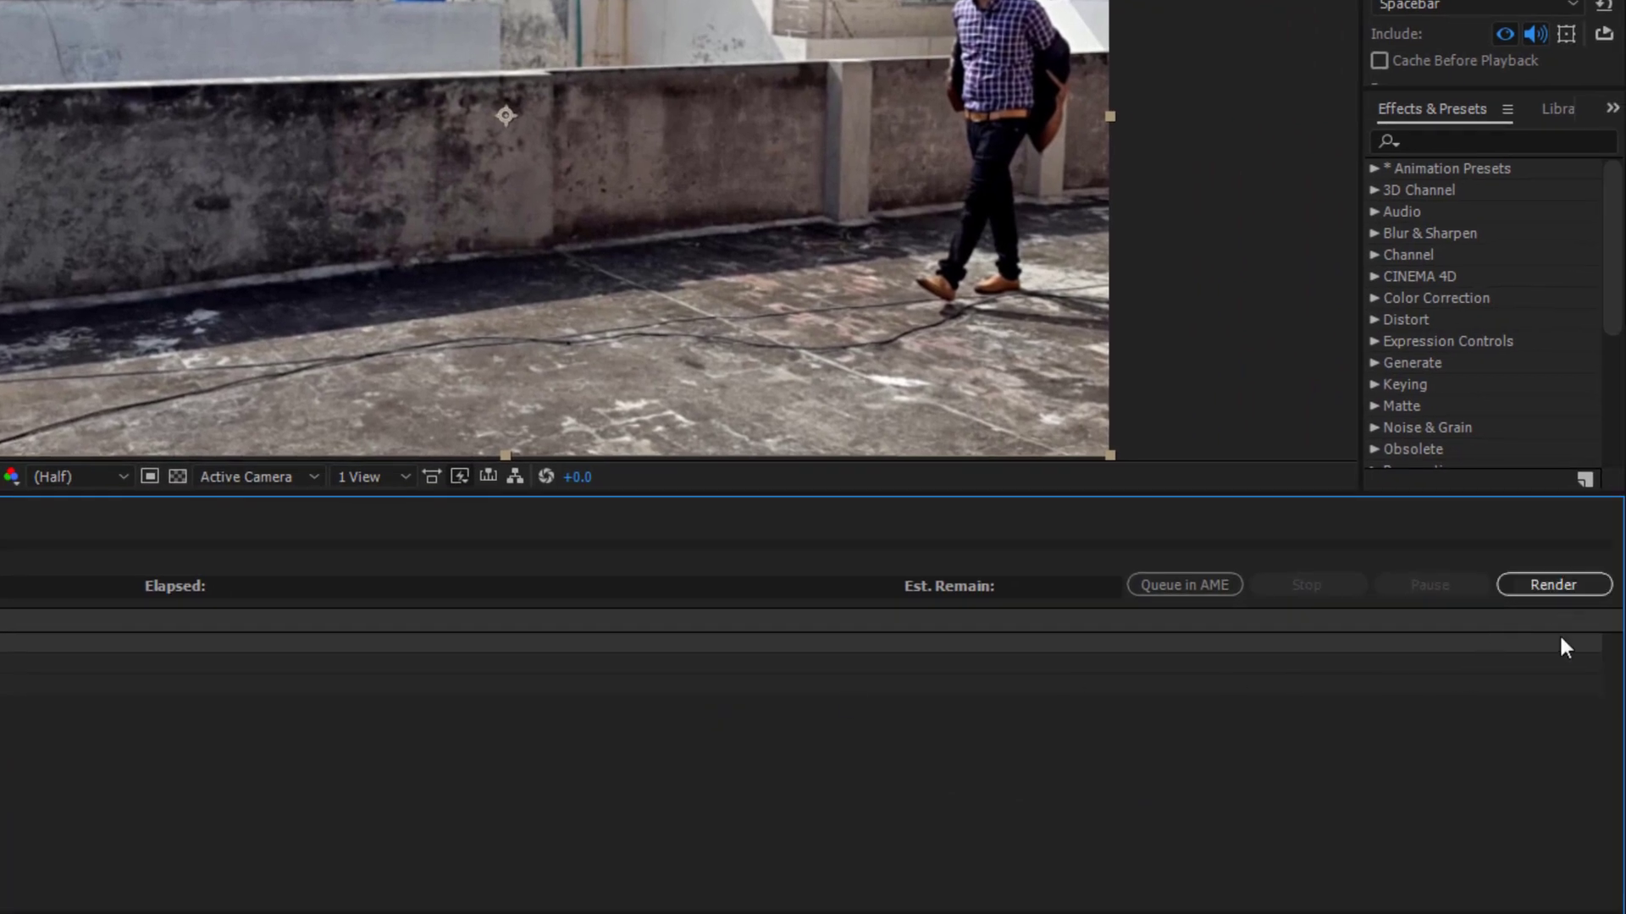
{"action": "left_click", "coordinate": [1563, 587]}
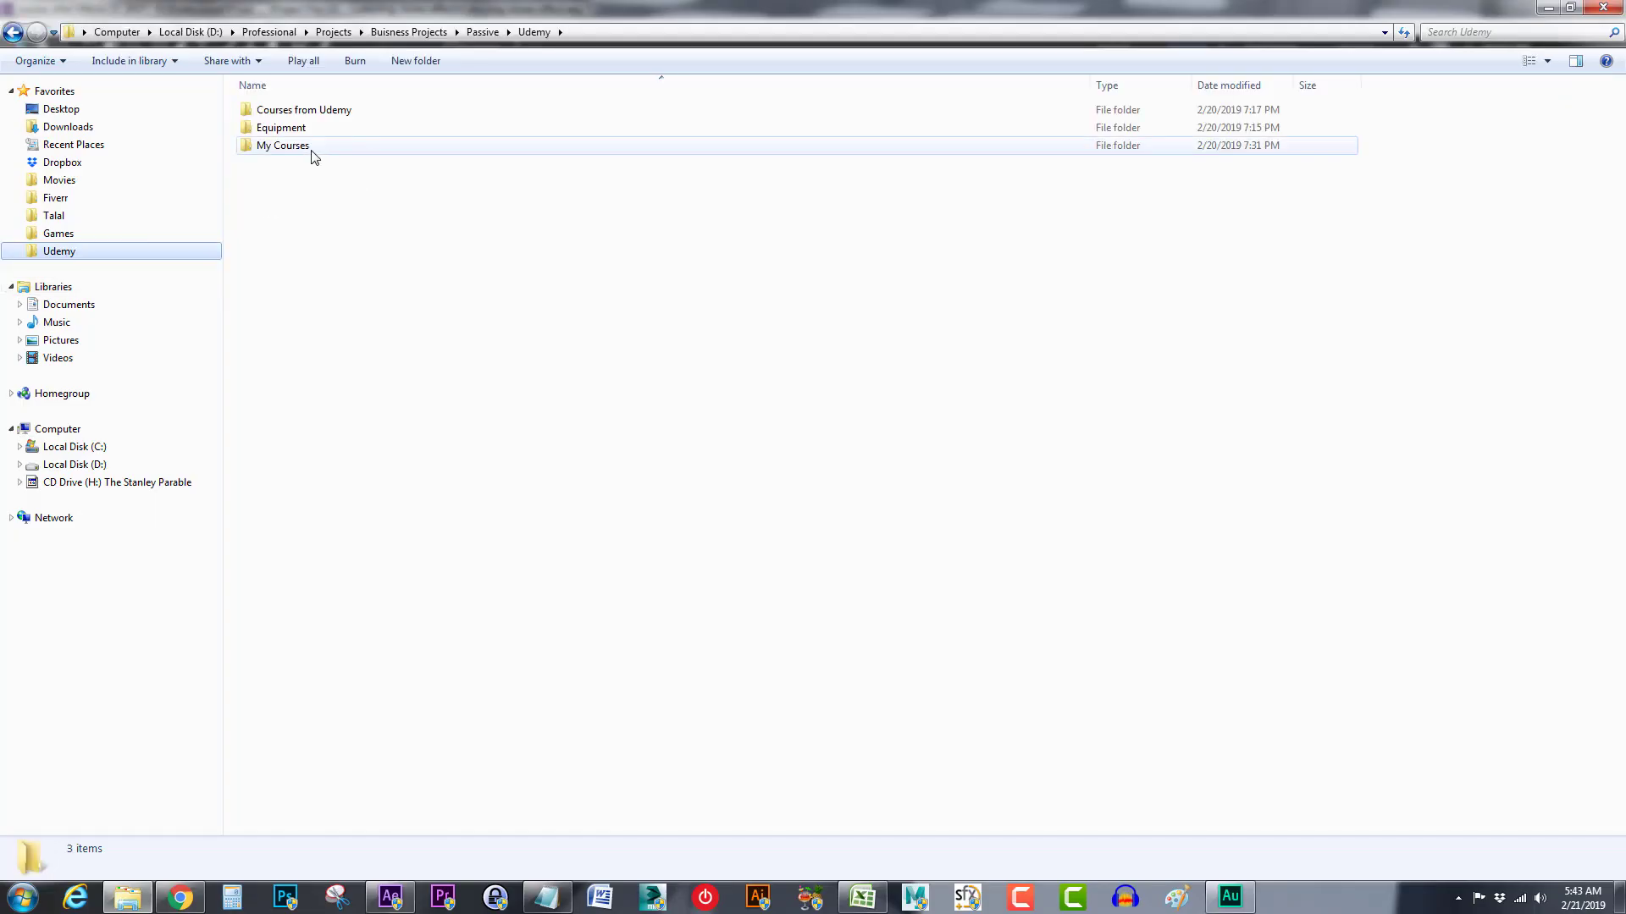
Browse My Courses > Courses > Course 01 > Project Files to clones and check clone01.jpg
{"action": "double_click", "coordinate": [313, 151]}
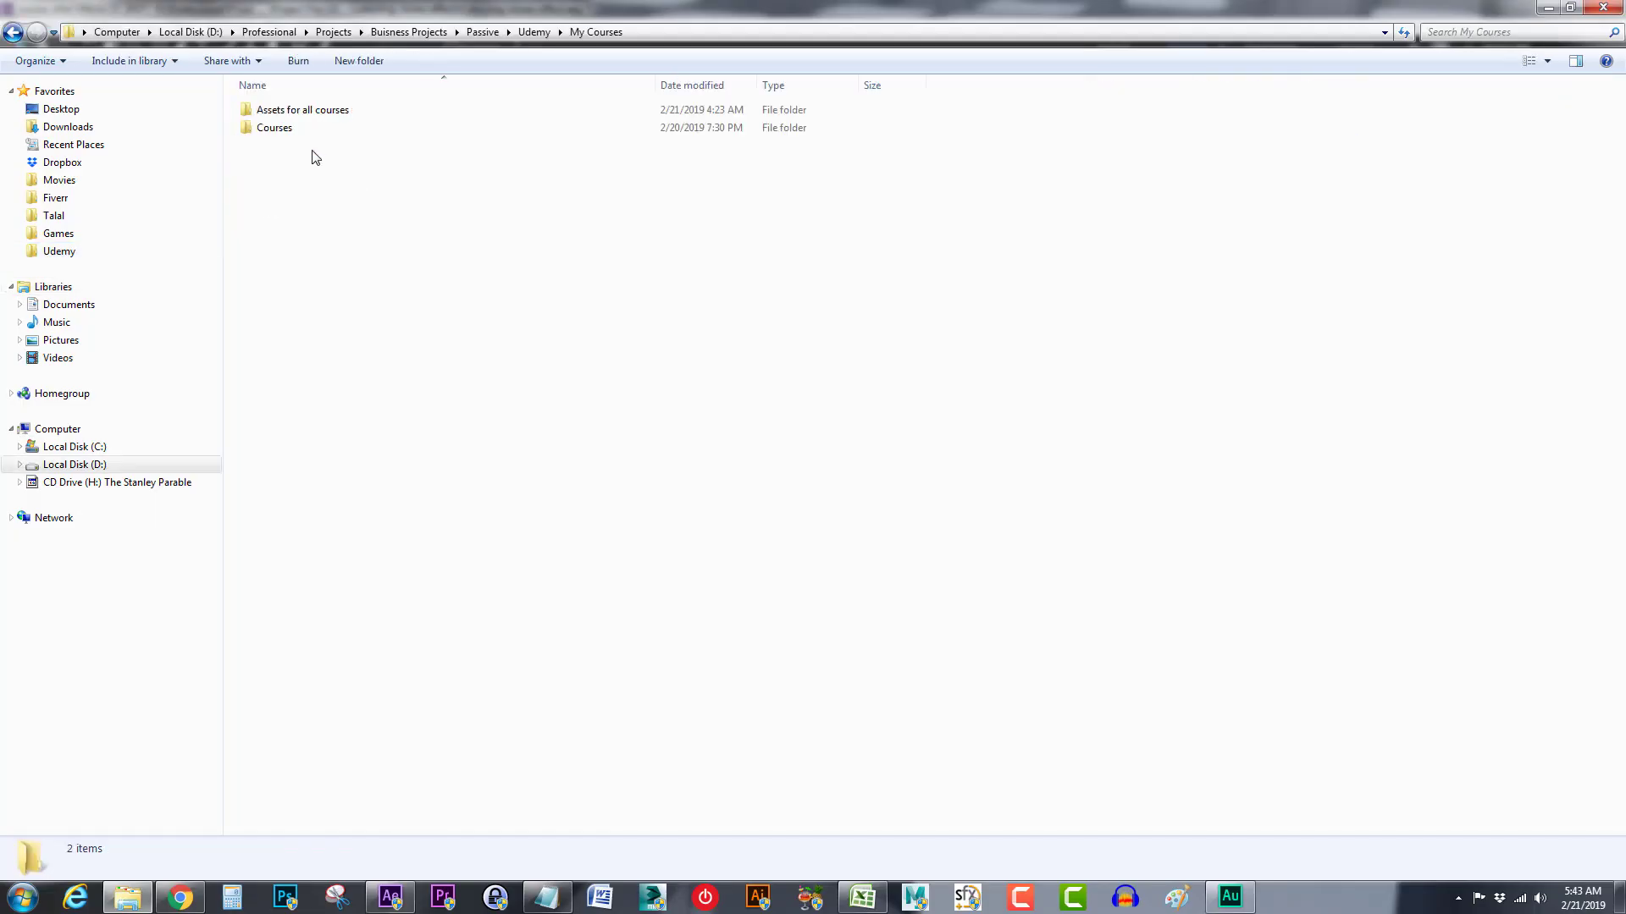
{"action": "double_click", "coordinate": [286, 128]}
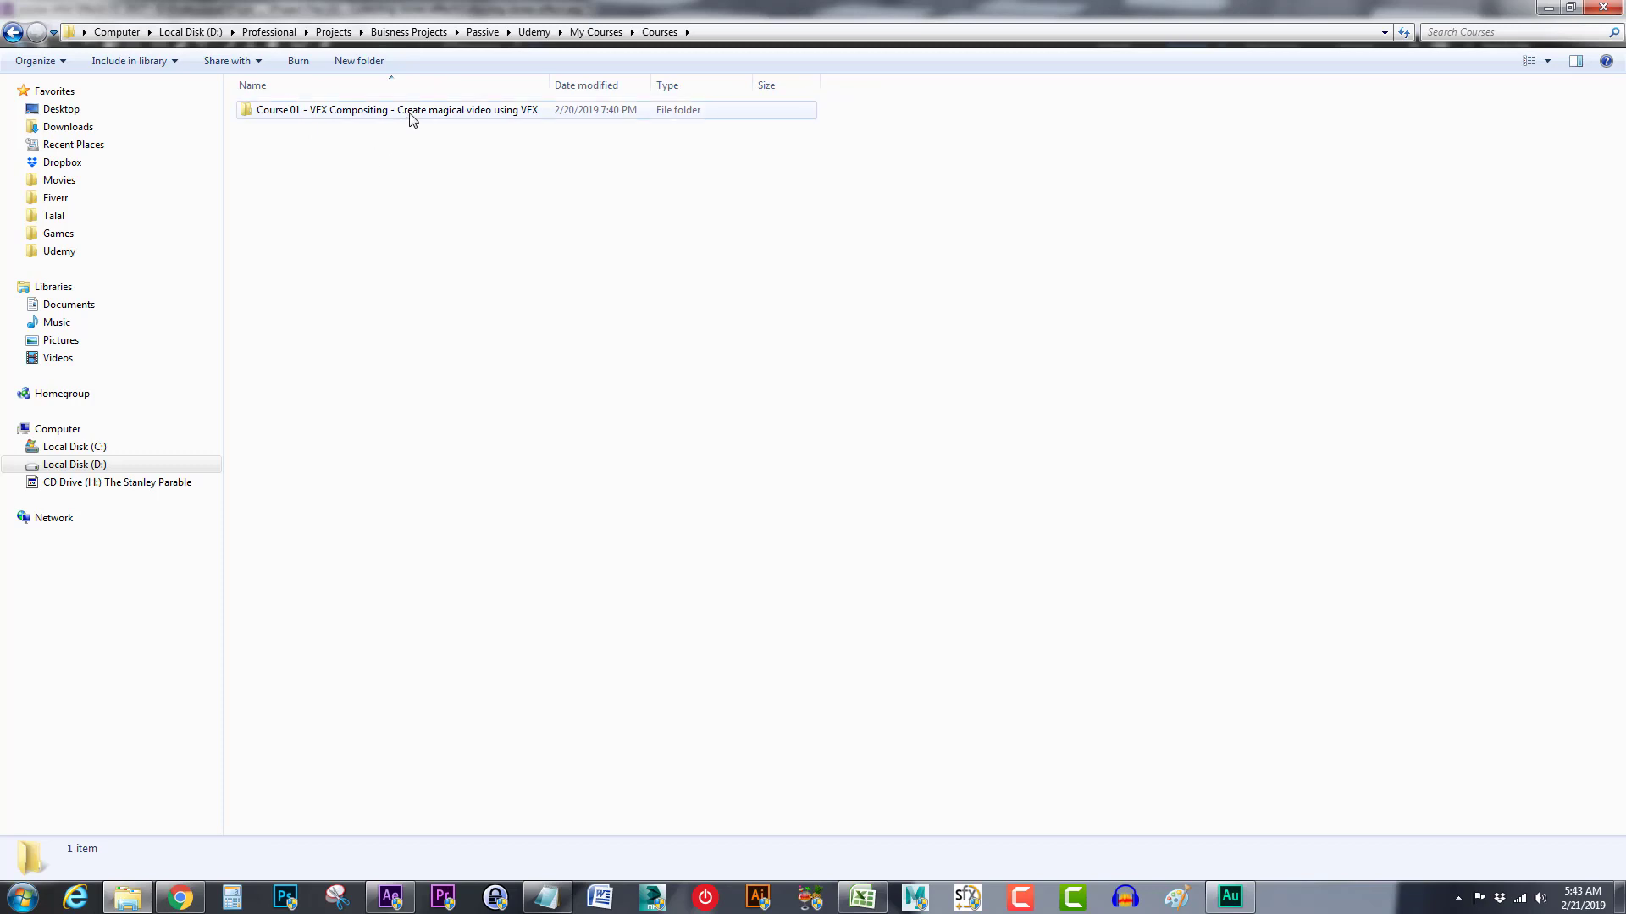
{"action": "double_click", "coordinate": [410, 115]}
{"action": "double_click", "coordinate": [319, 140]}
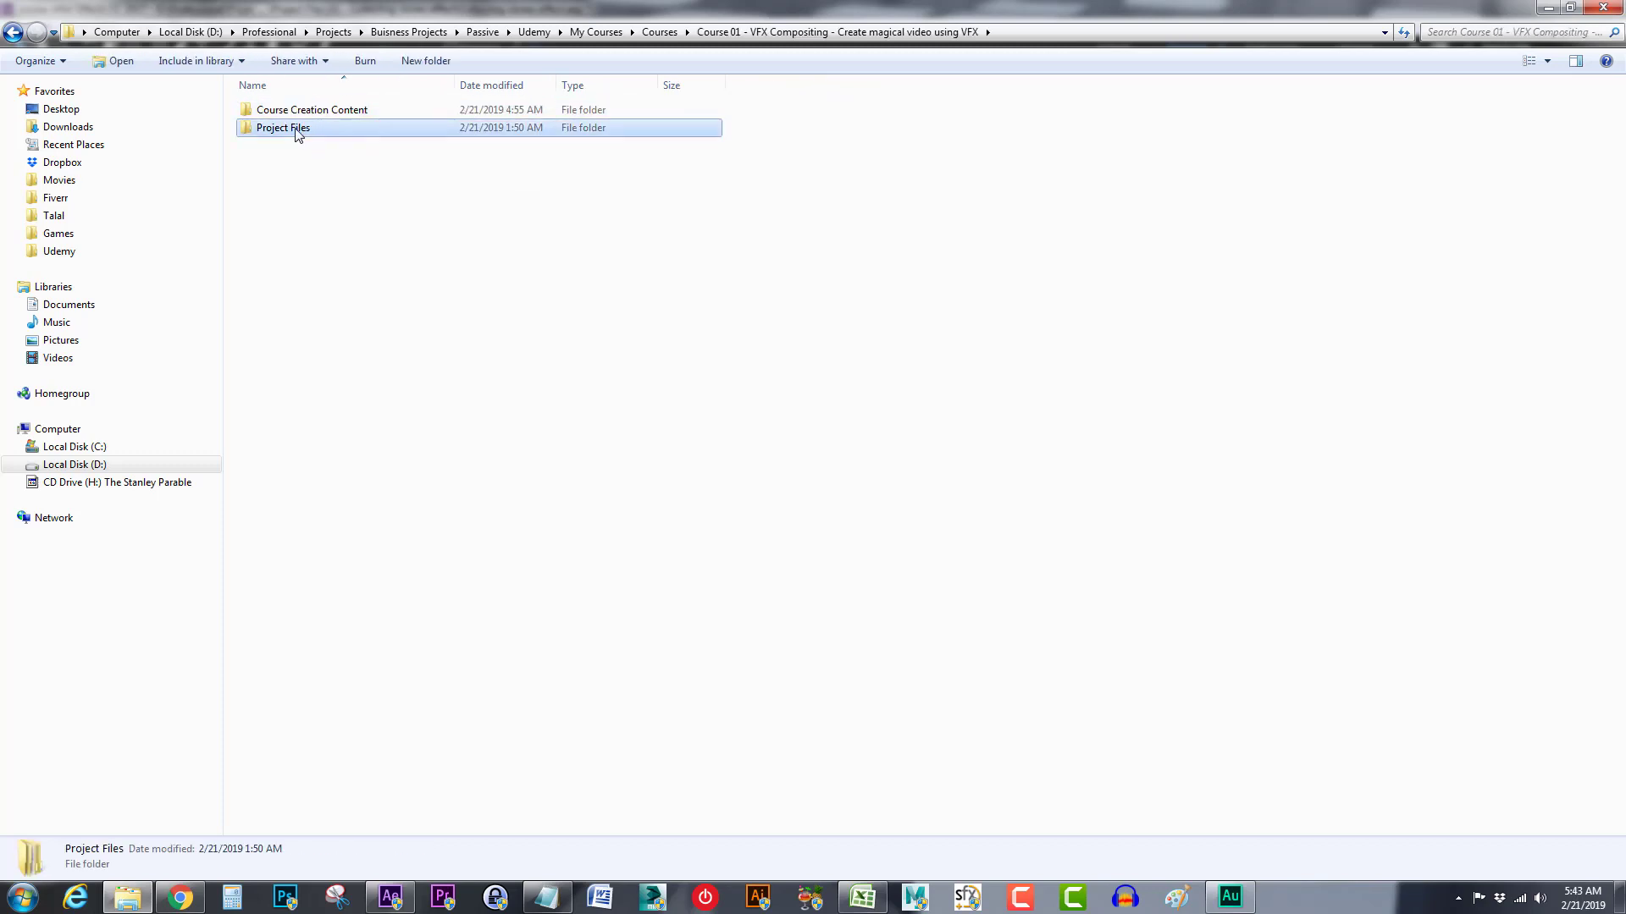
{"action": "double_click", "coordinate": [321, 113]}
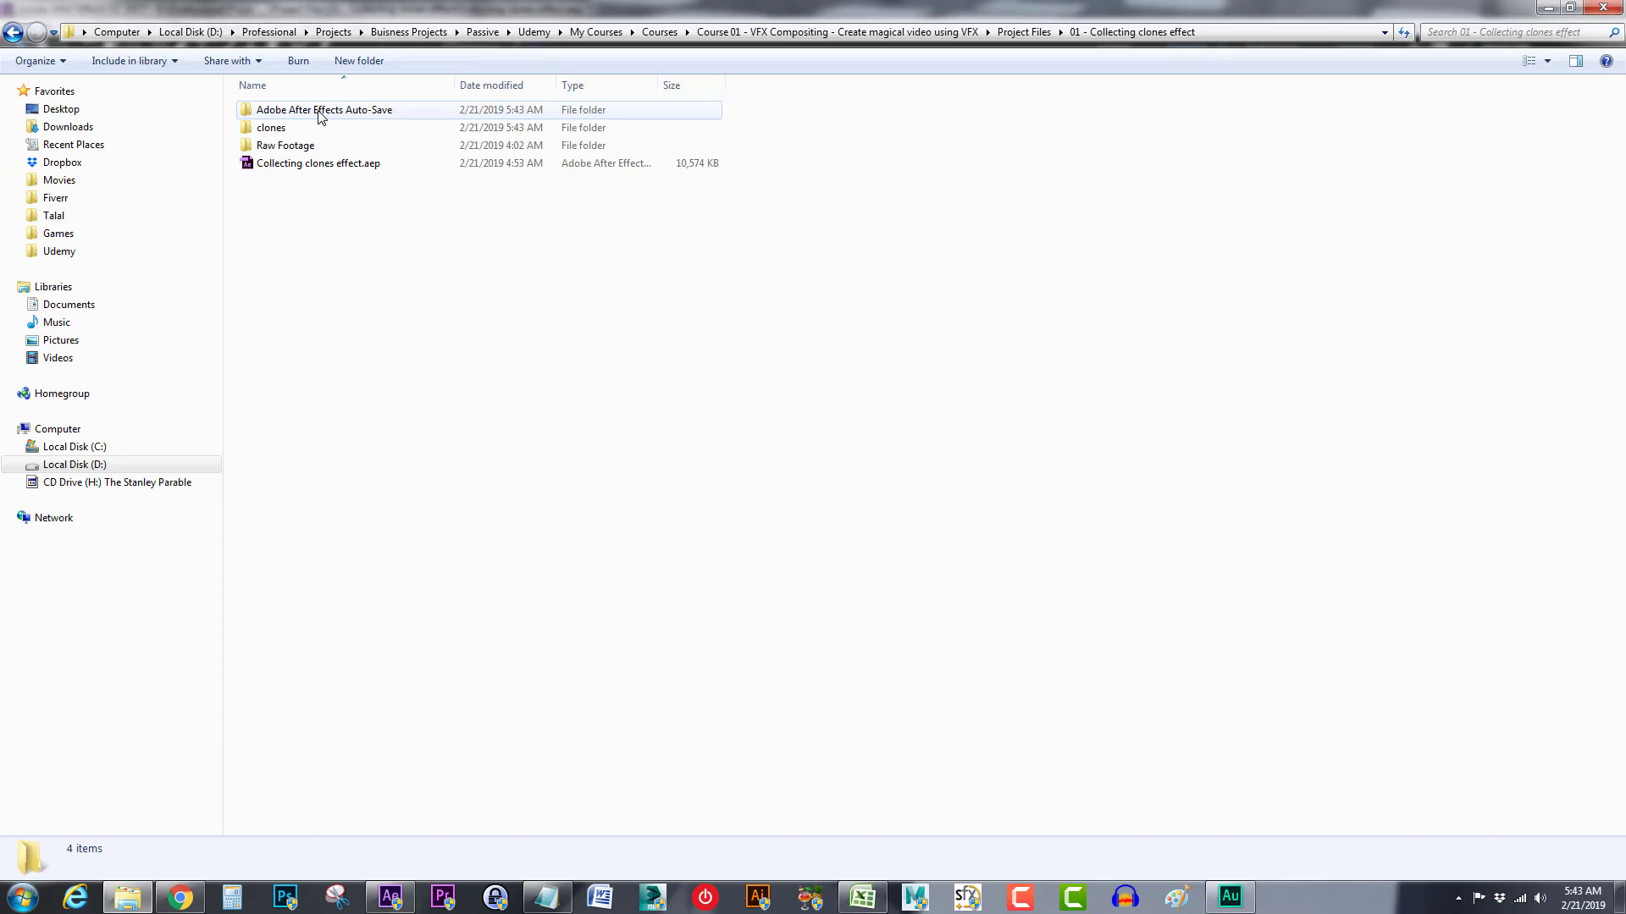
{"action": "double_click", "coordinate": [298, 129]}
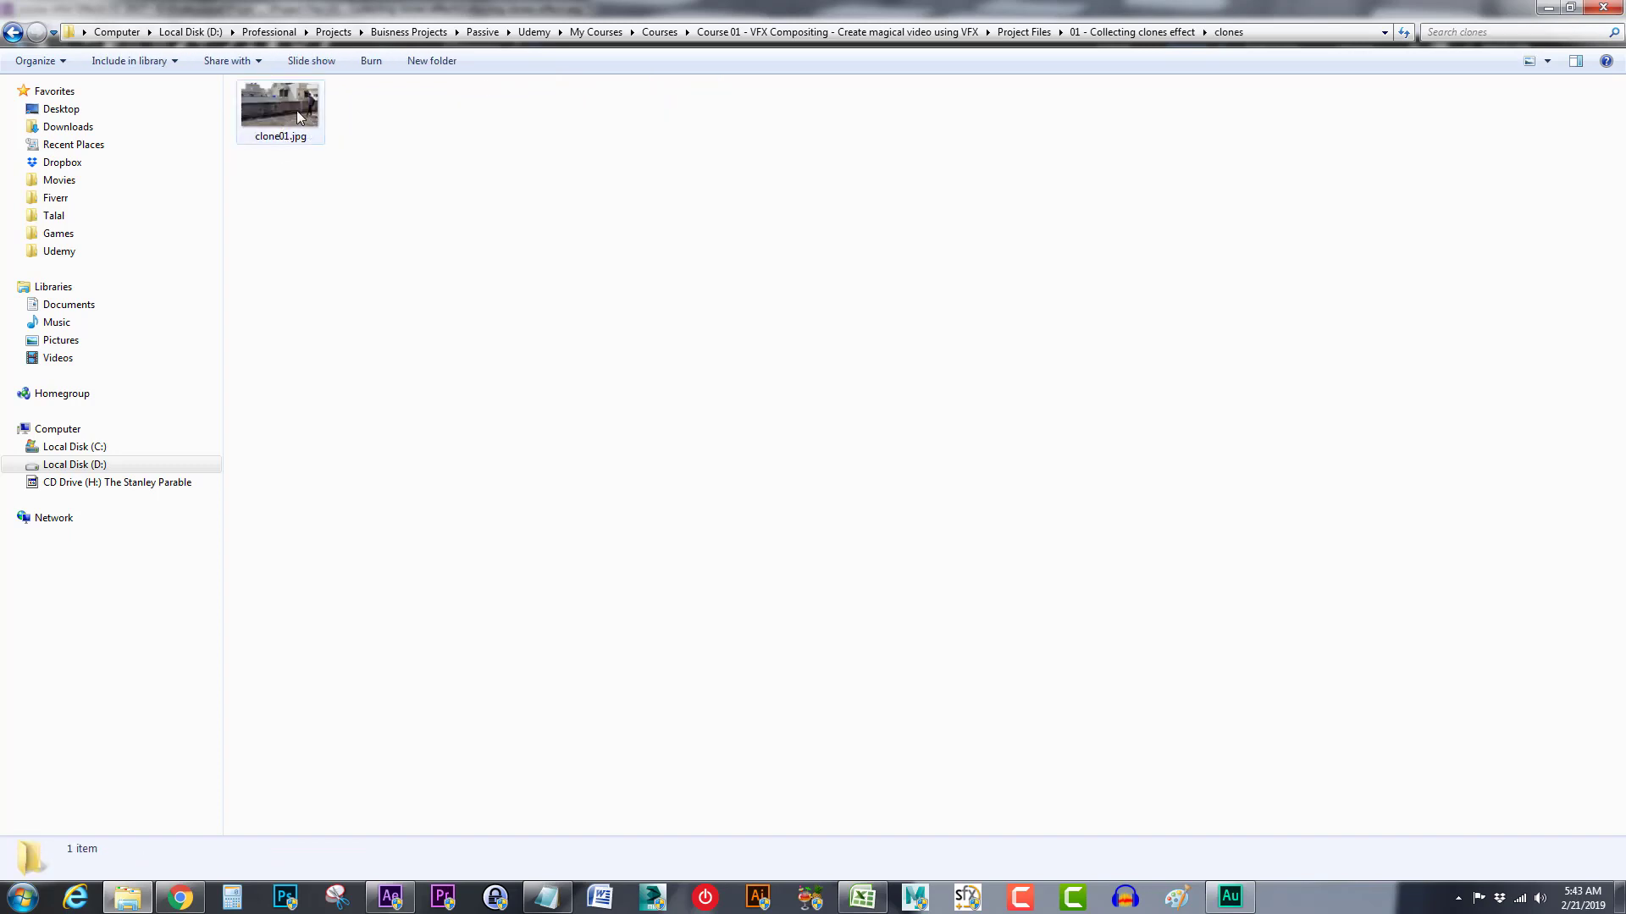
{"action": "left_click", "coordinate": [296, 110]}
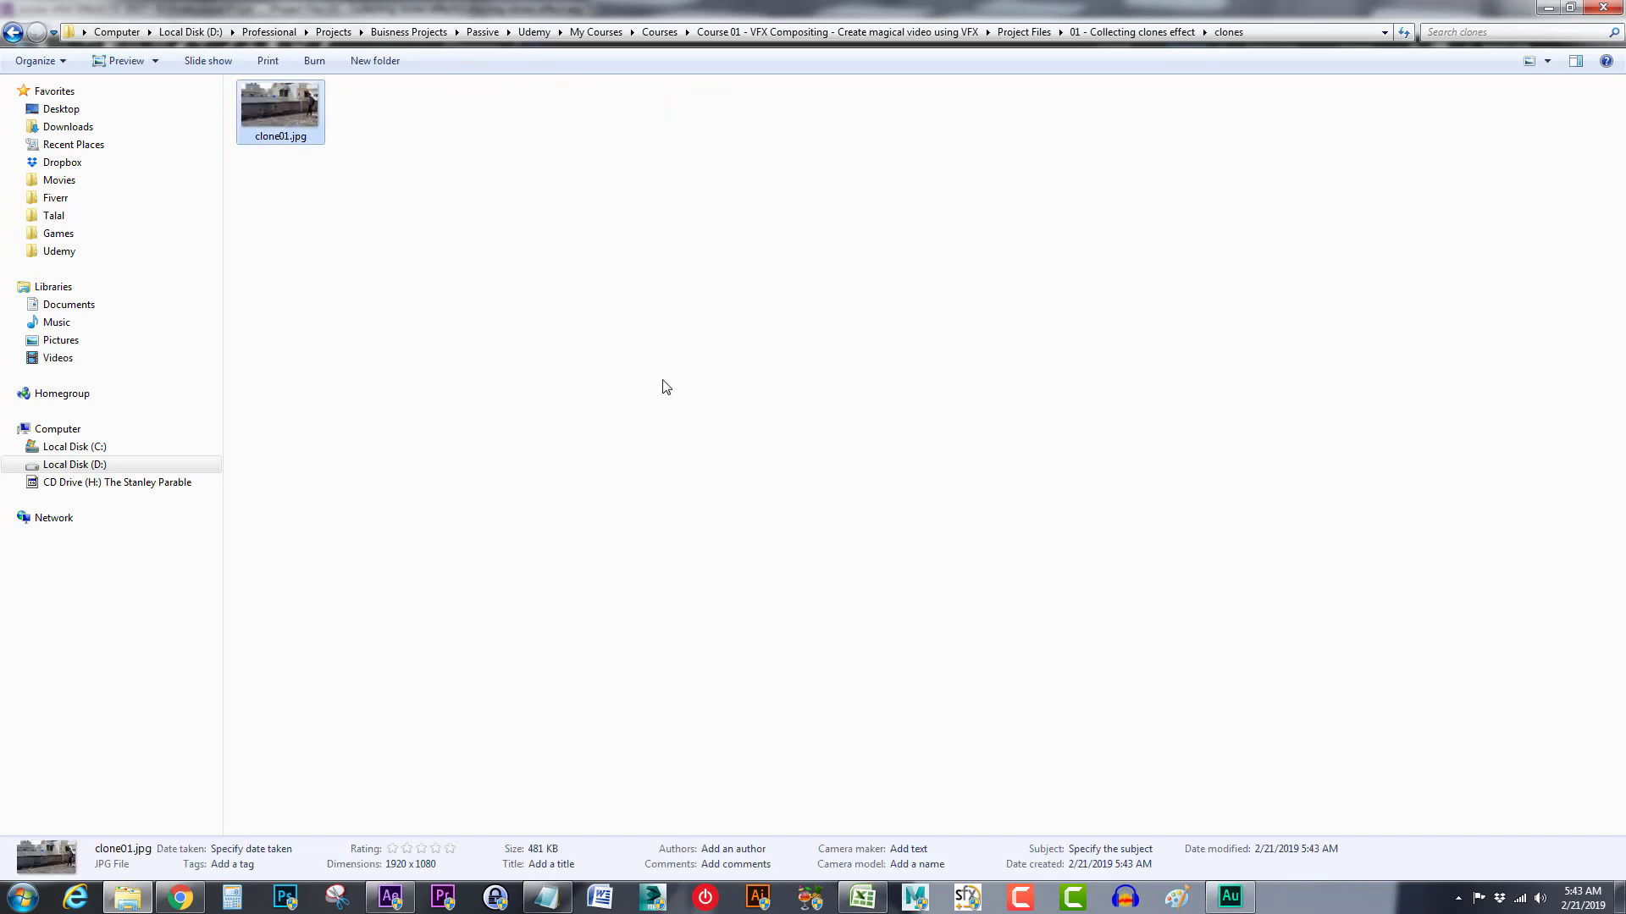
Copy the timecode 0;00;03;04 from the collectingClonesFootage timeline's current-time display
{"action": "left_click", "coordinate": [391, 898]}
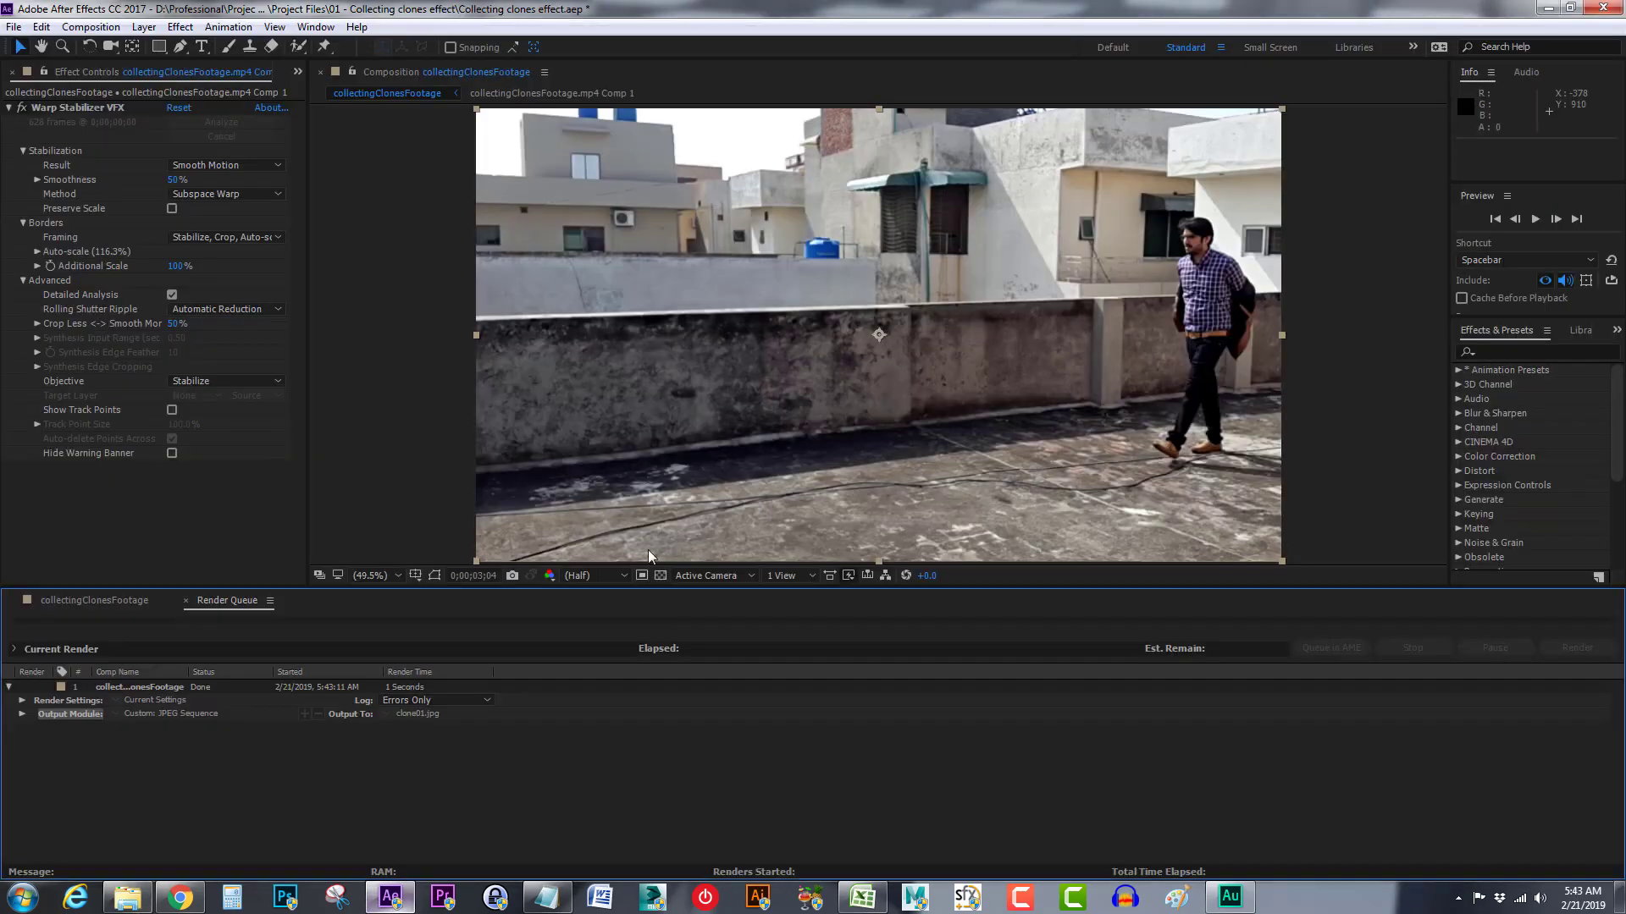
{"action": "left_click", "coordinate": [84, 601]}
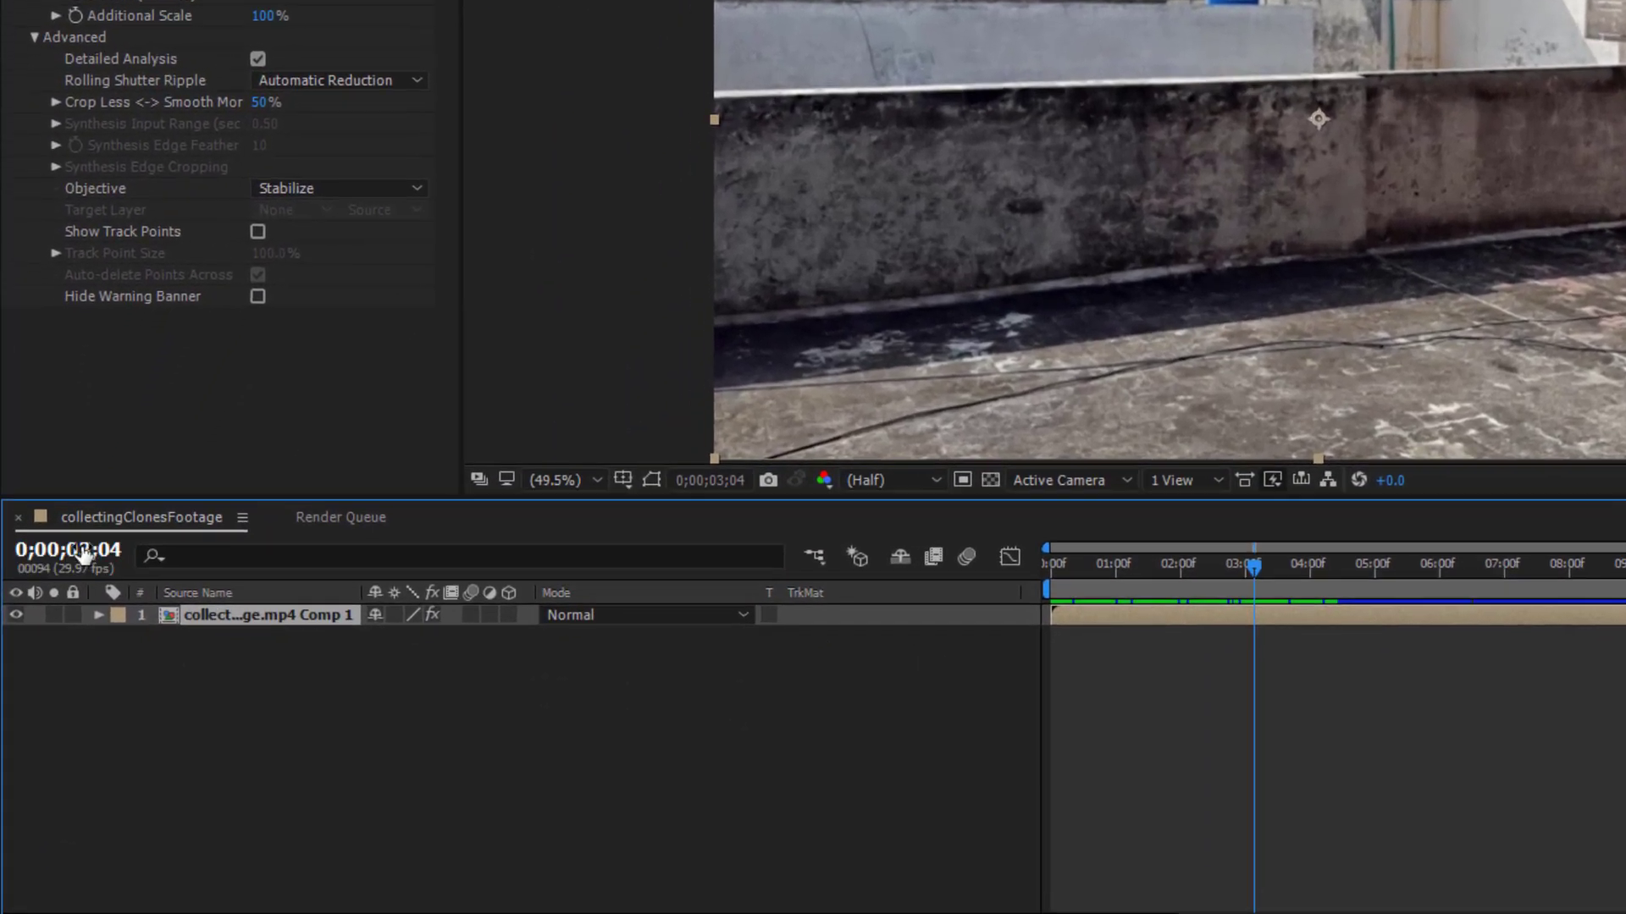
{"action": "left_click", "coordinate": [72, 571]}
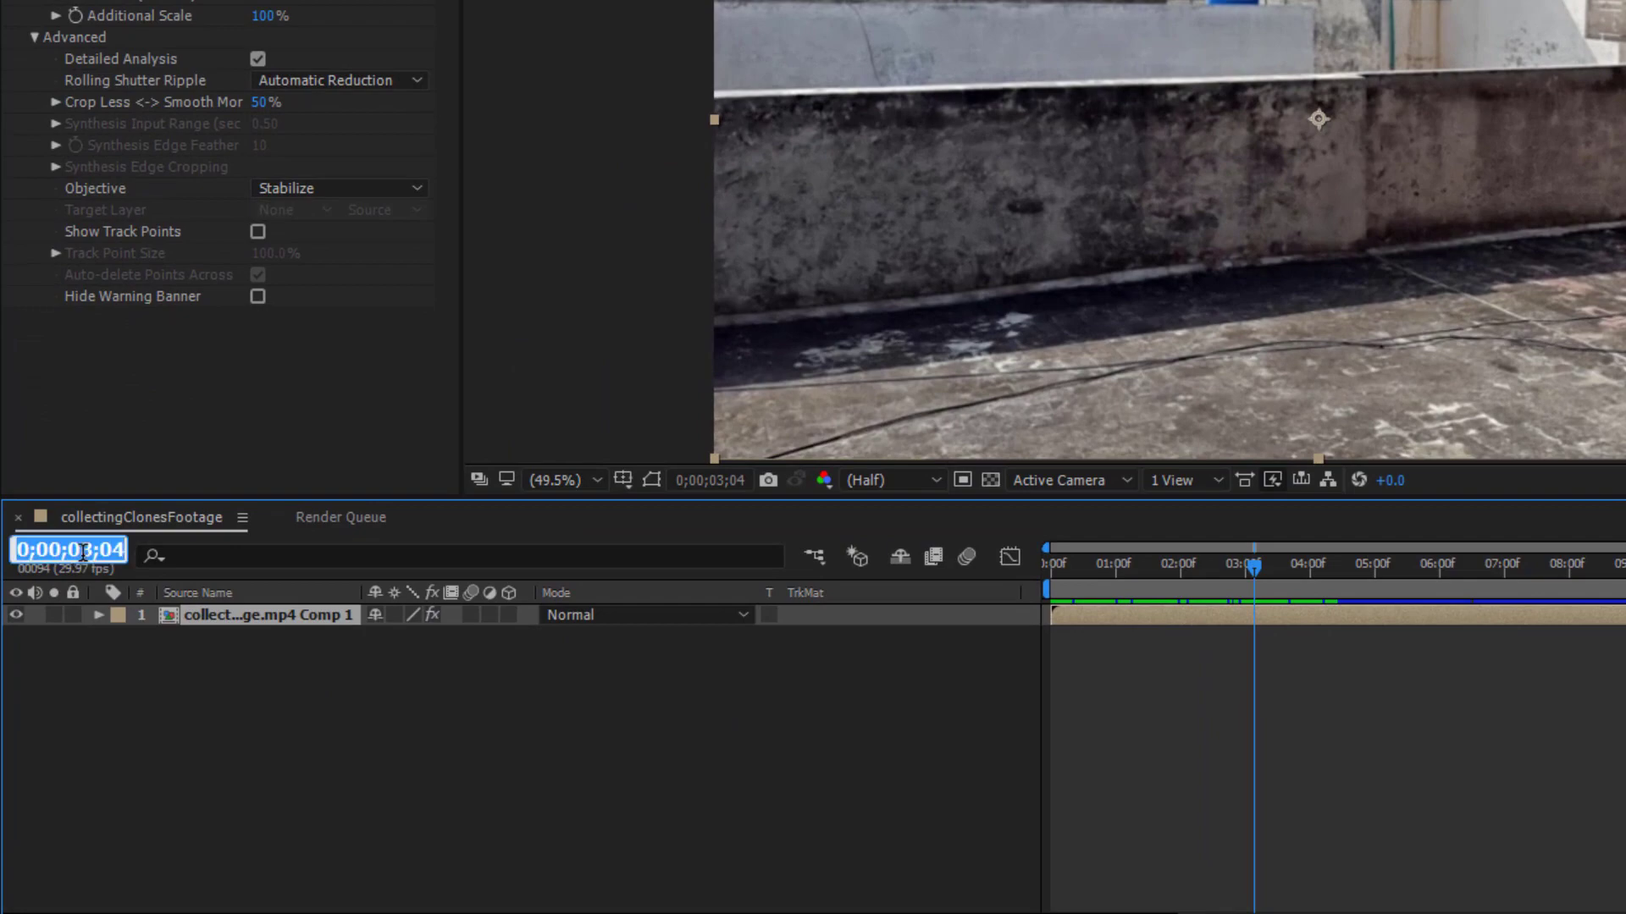
{"action": "right_click", "coordinate": [88, 550]}
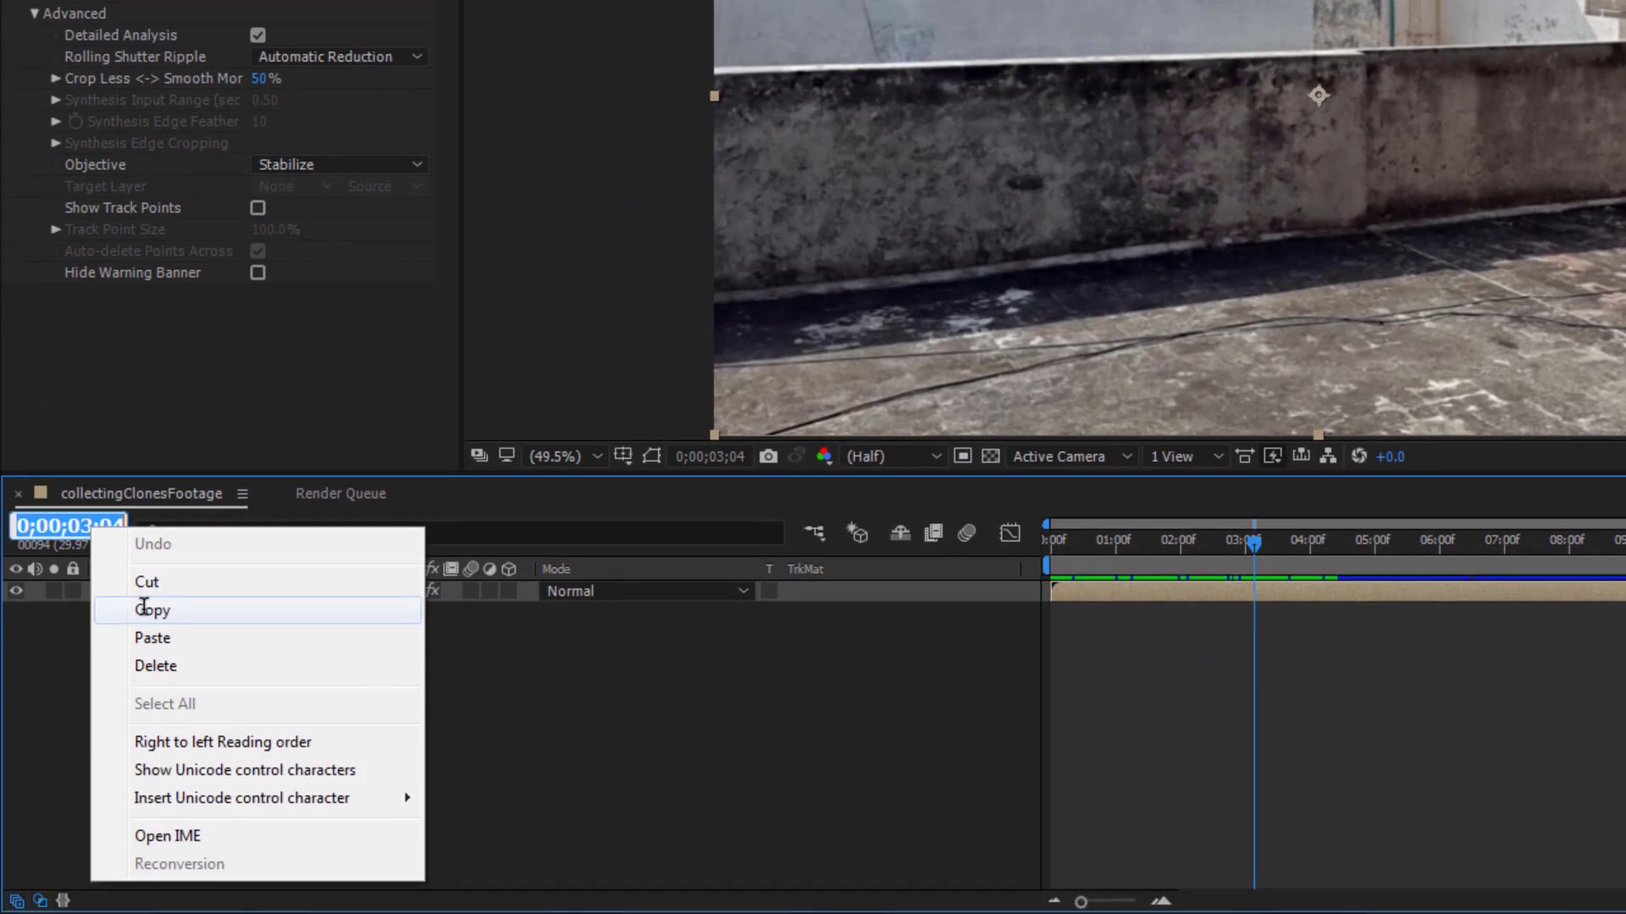
{"action": "left_click", "coordinate": [144, 608]}
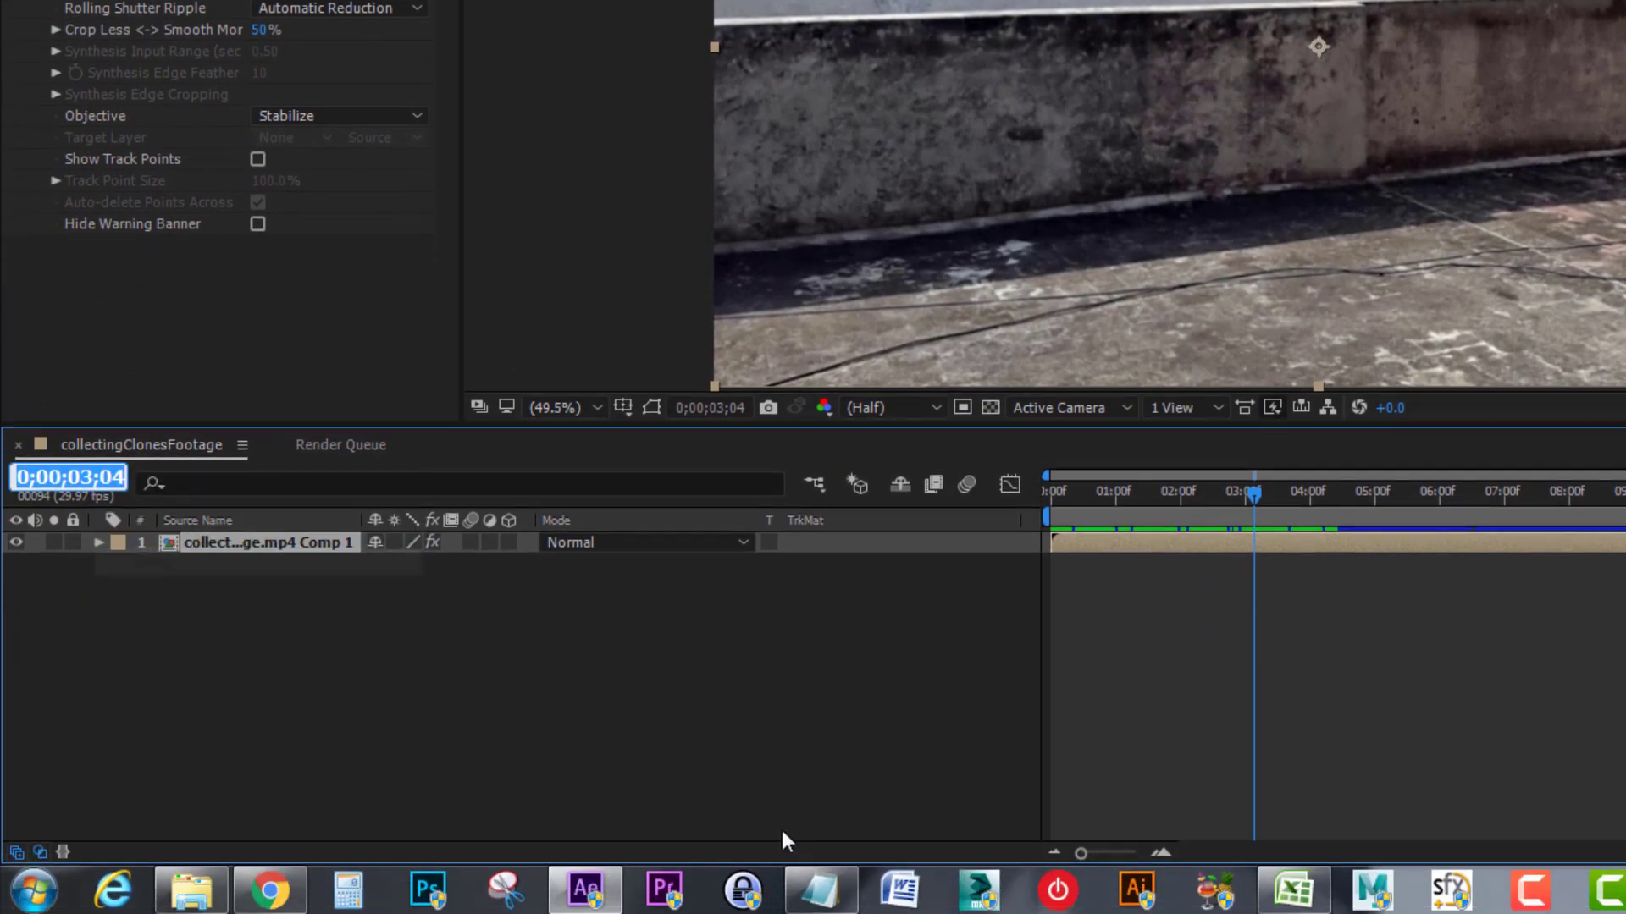
{"action": "right_click", "coordinate": [805, 886]}
Paste 0;00;03;04 into a new Notepad document and type 'clone' before it
{"action": "left_click", "coordinate": [616, 796]}
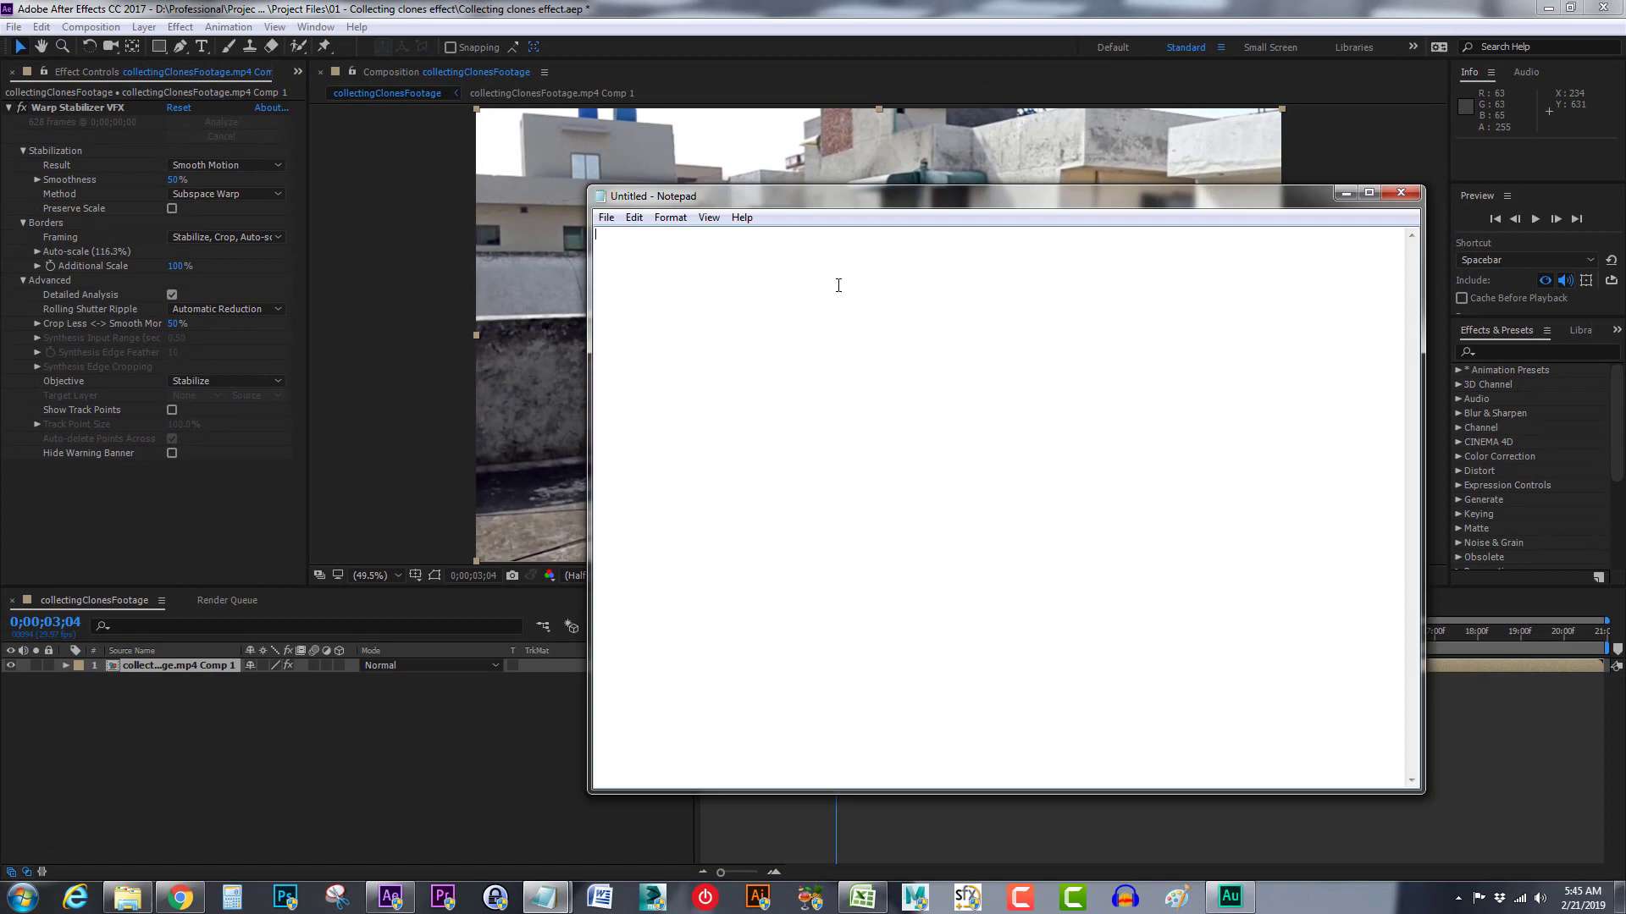
{"action": "right_click", "coordinate": [716, 310]}
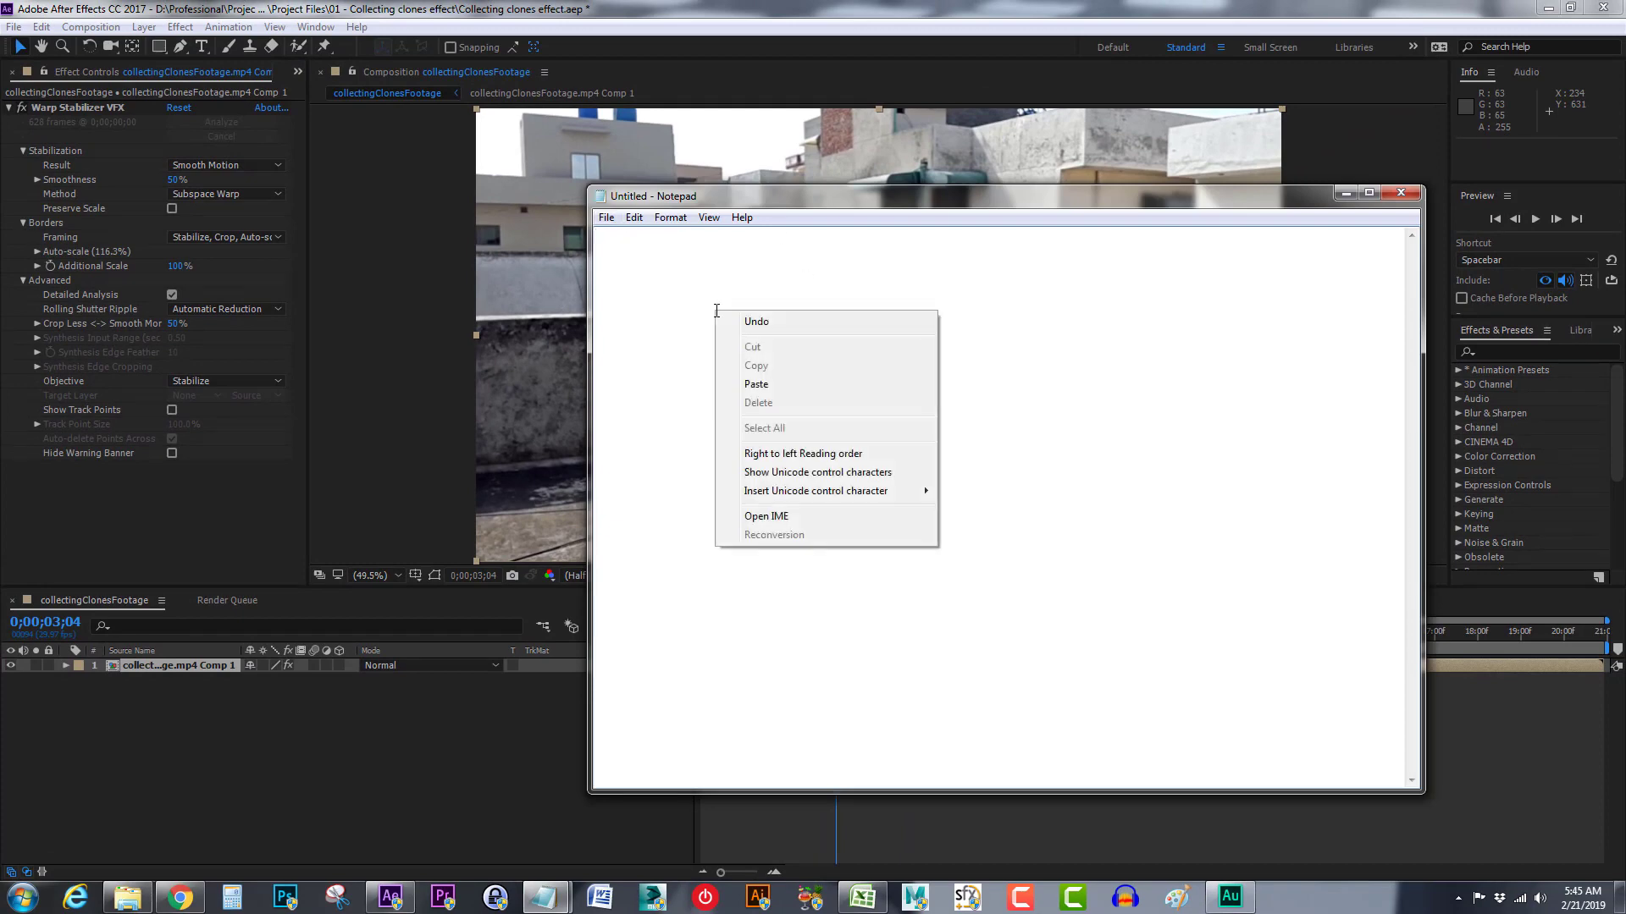
{"action": "left_click", "coordinate": [767, 387]}
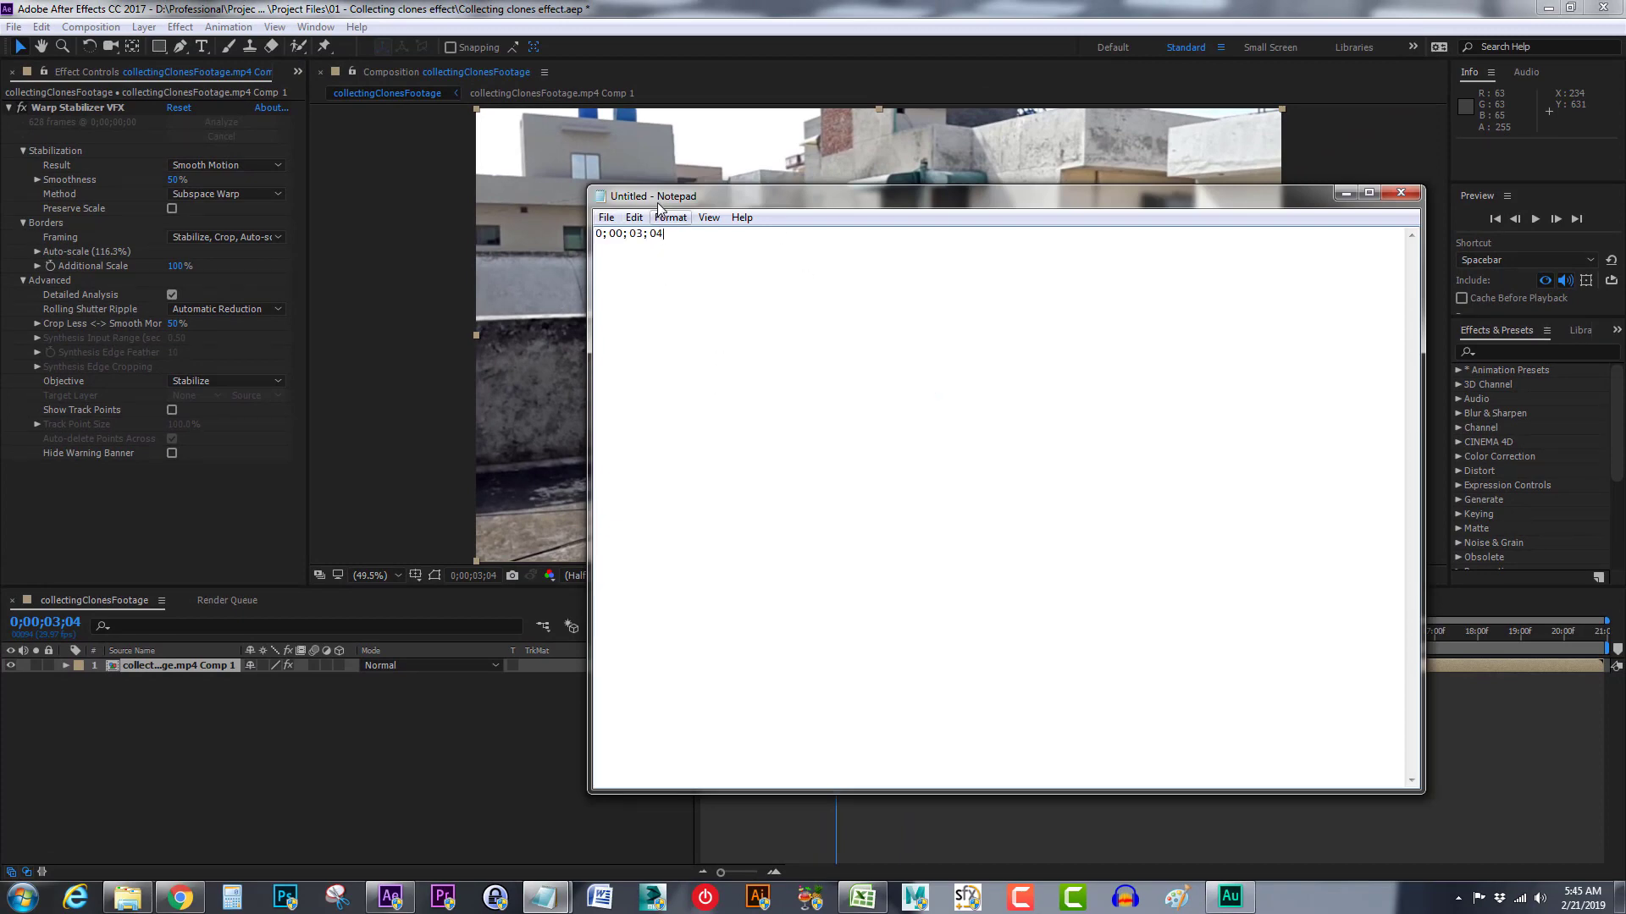
{"action": "left_click_drag", "start_coordinate": [659, 205], "coordinate": [962, 243]}
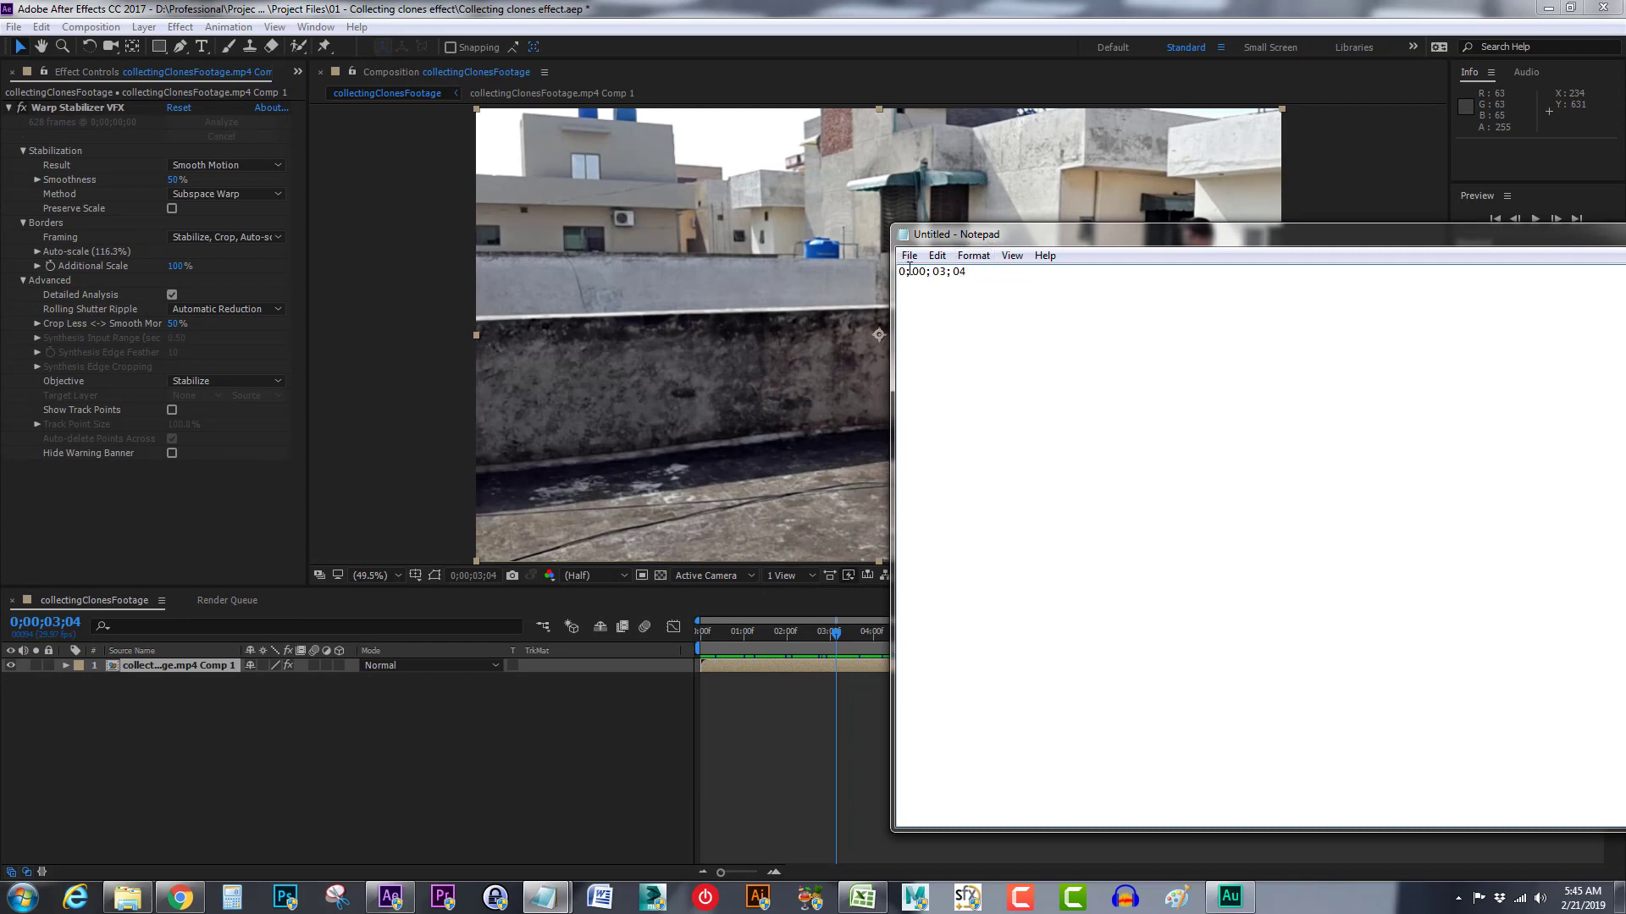
{"action": "type", "text": "clone01 ="}
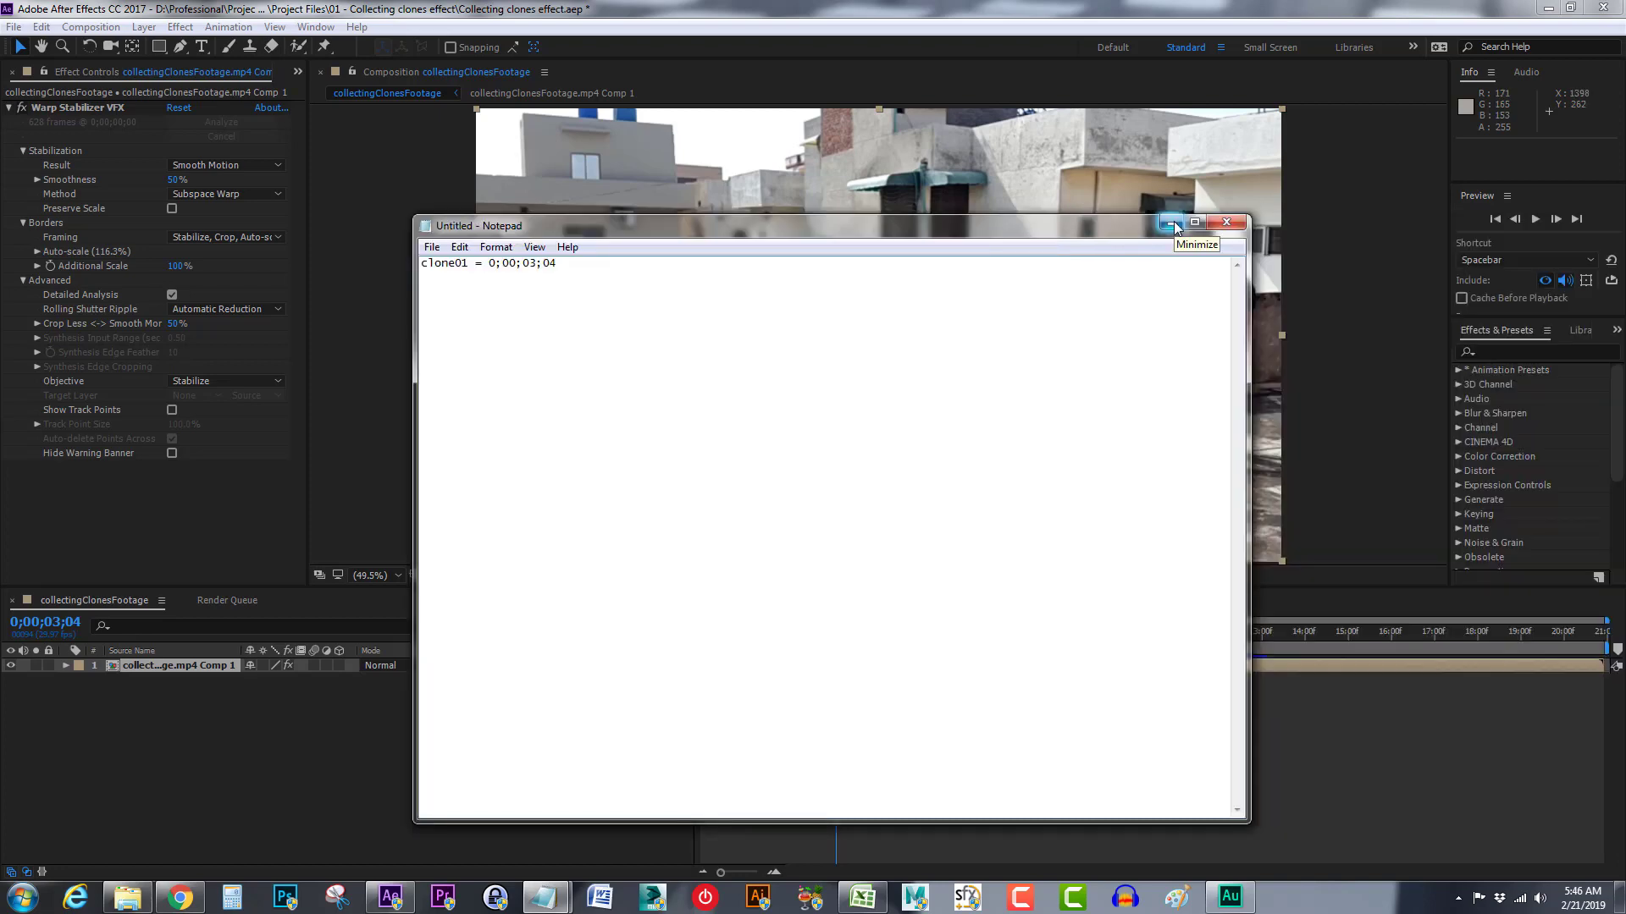
Move the playhead to 0;00;06;00 and queue that frame with Save Frame As > File
{"action": "left_click", "coordinate": [1170, 223]}
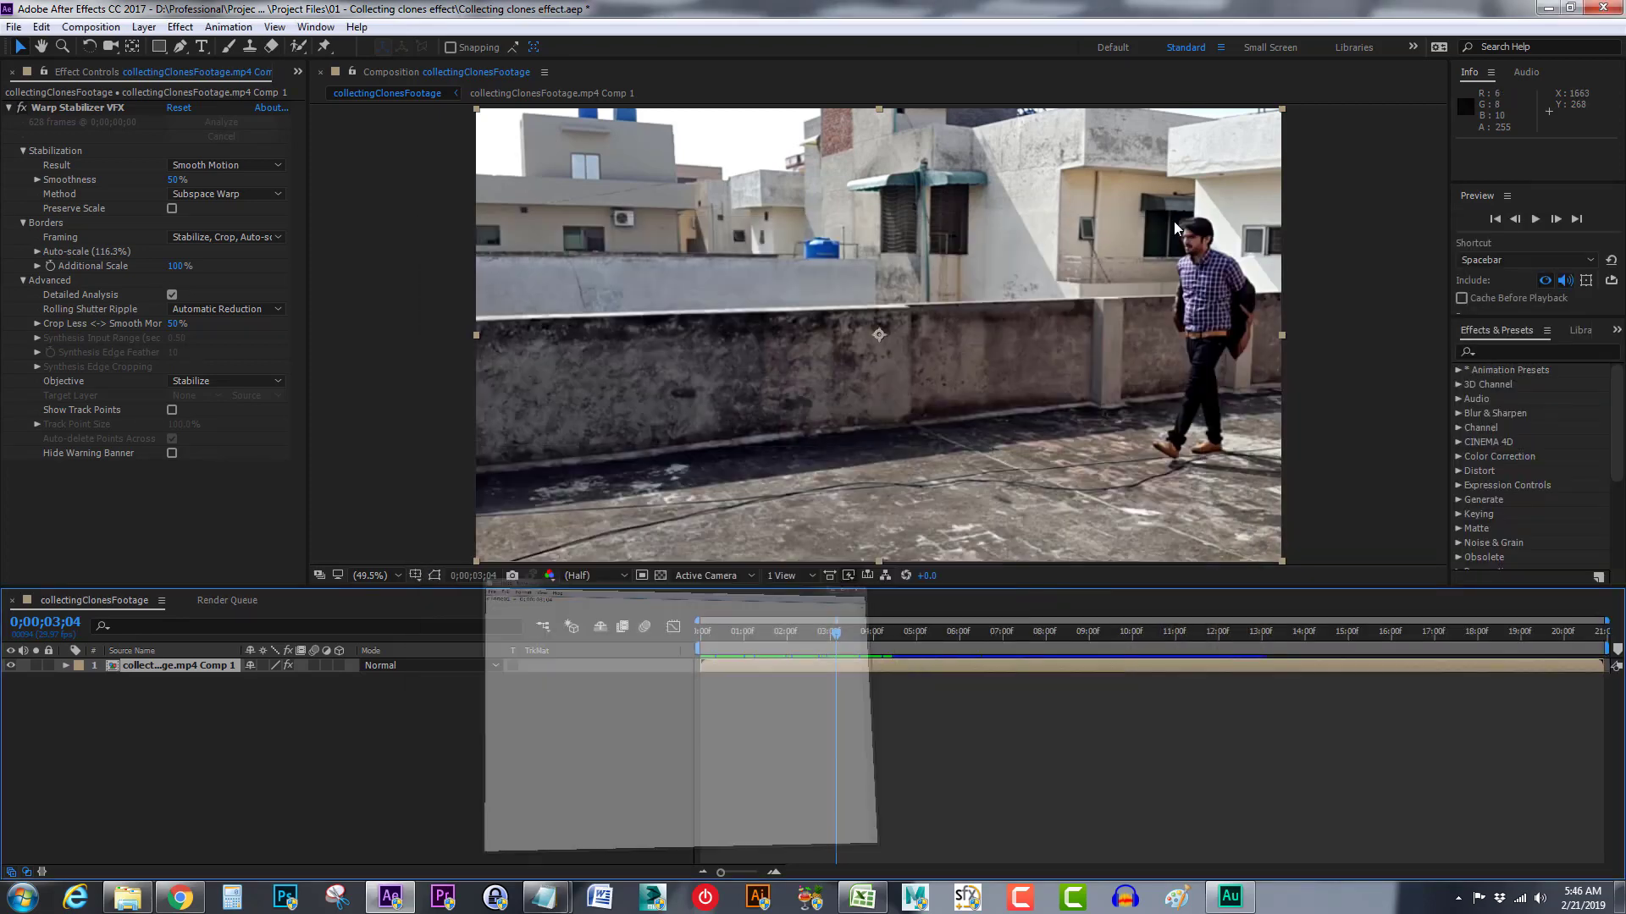
{"action": "left_click_drag", "start_coordinate": [834, 633], "coordinate": [961, 654]}
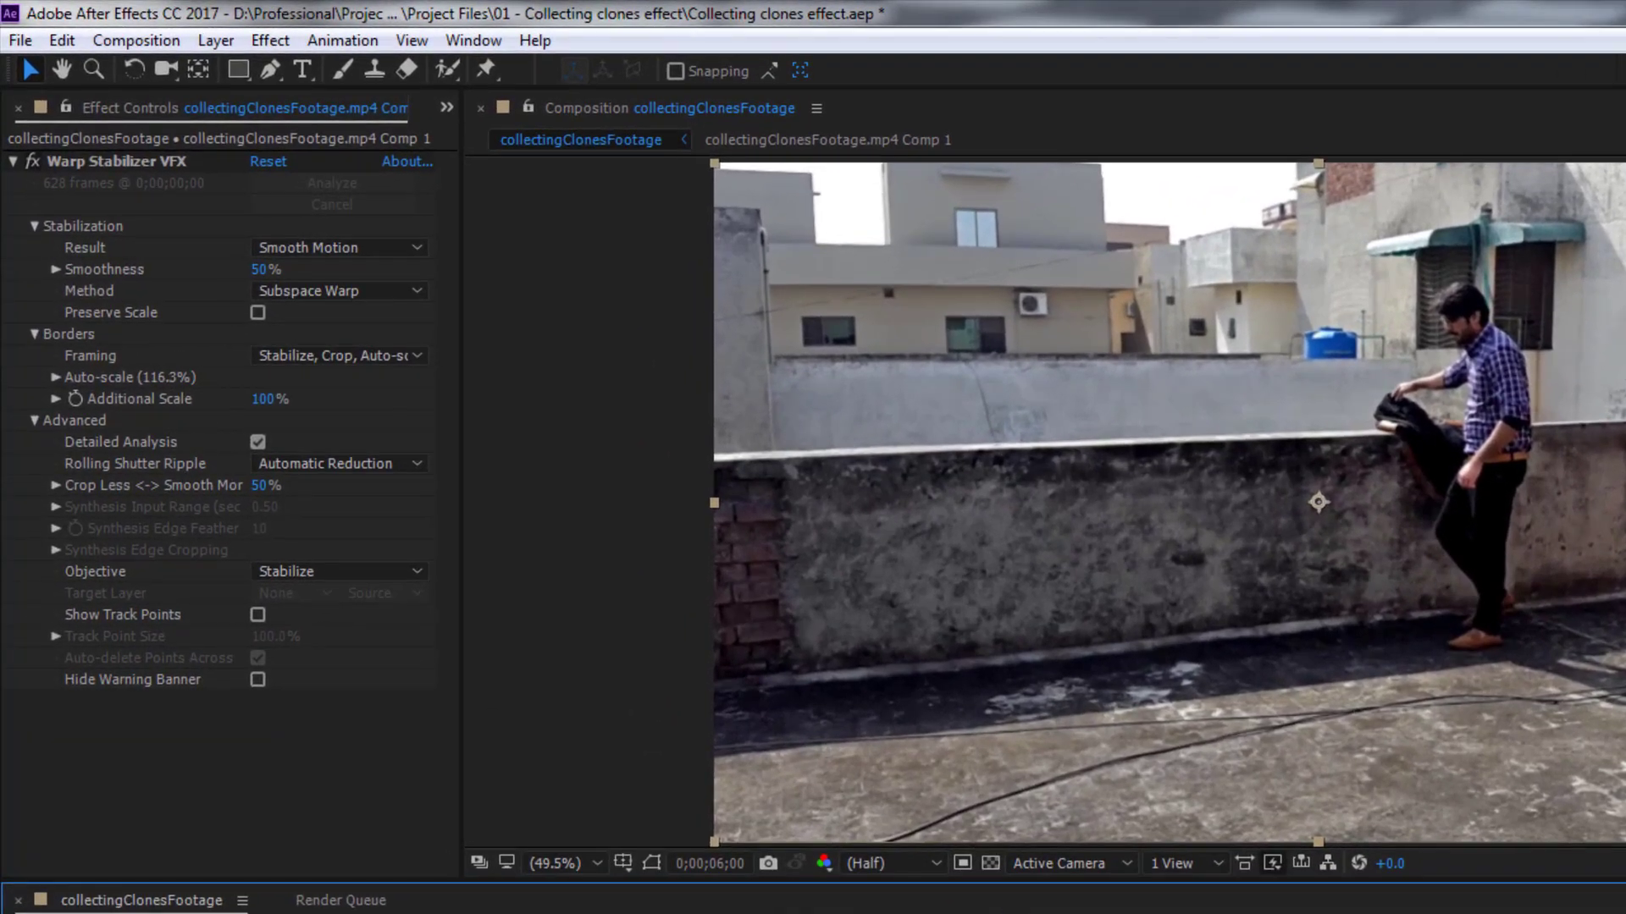
{"action": "left_click", "coordinate": [154, 37]}
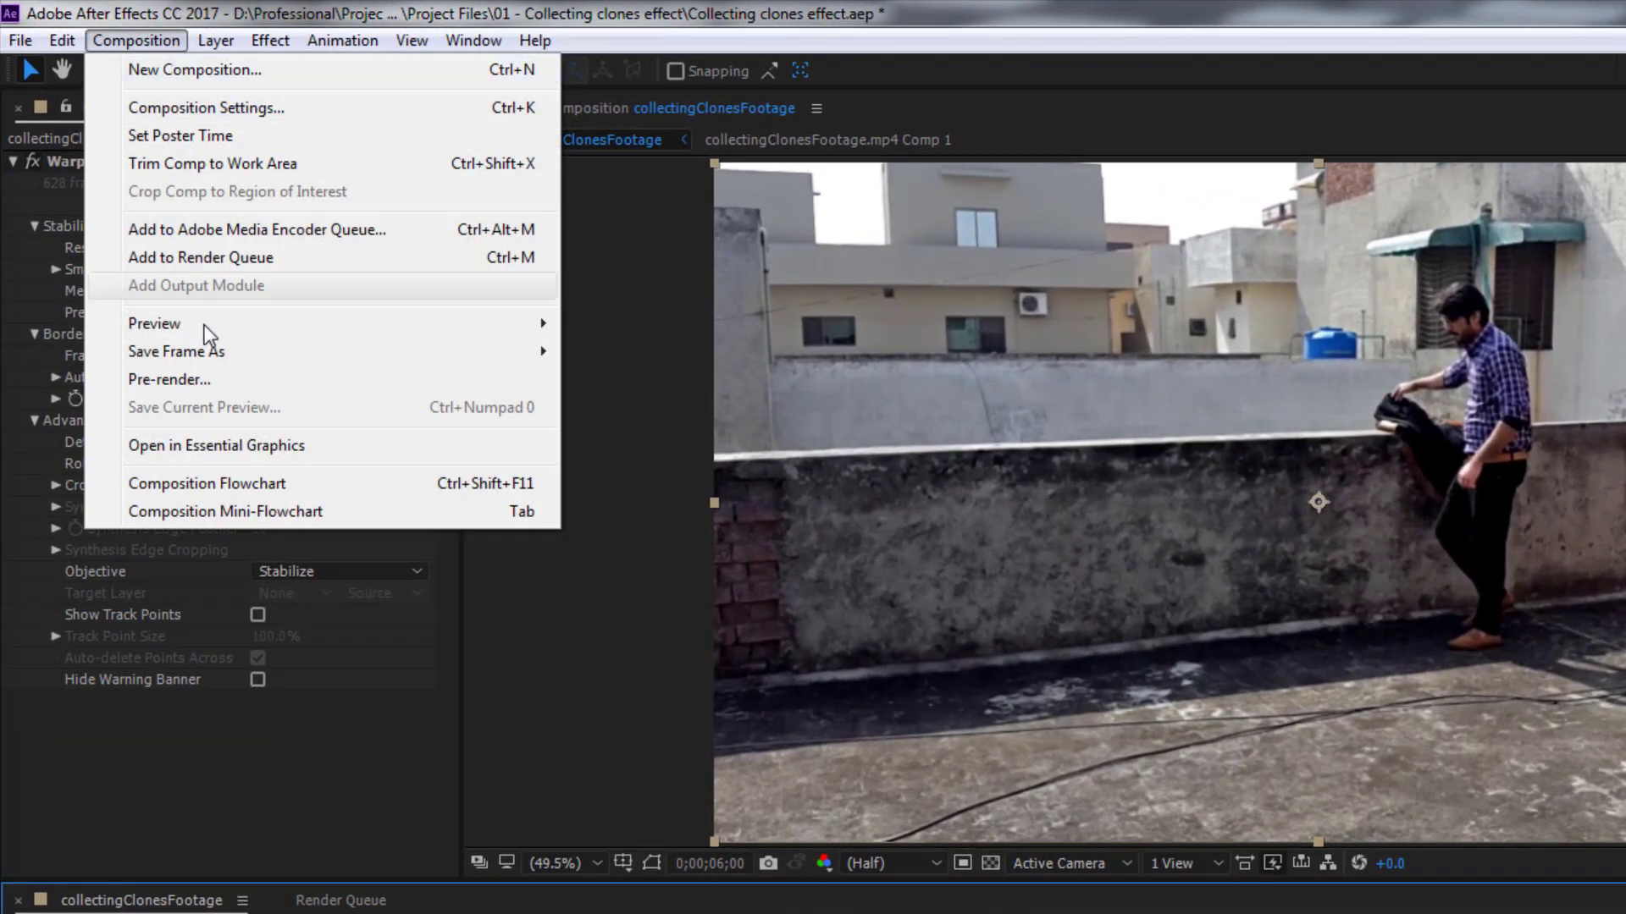
{"action": "mouse_move", "coordinate": [211, 353]}
{"action": "left_click", "coordinate": [618, 351]}
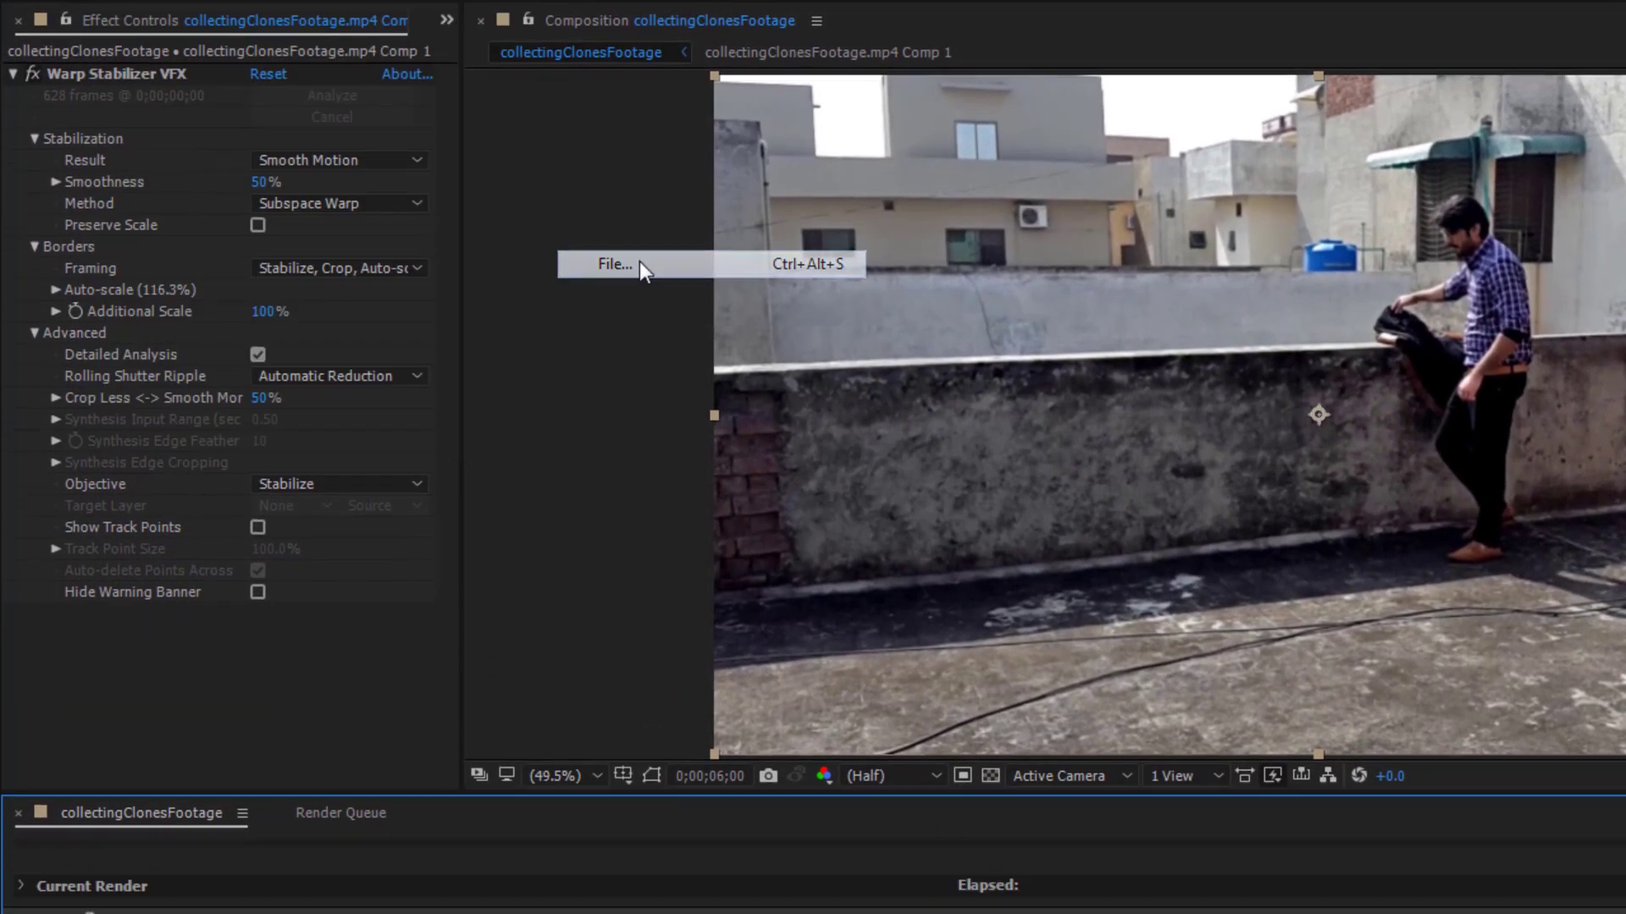
Set the new queue item's output format to JPEG Sequence
{"action": "left_click", "coordinate": [216, 858]}
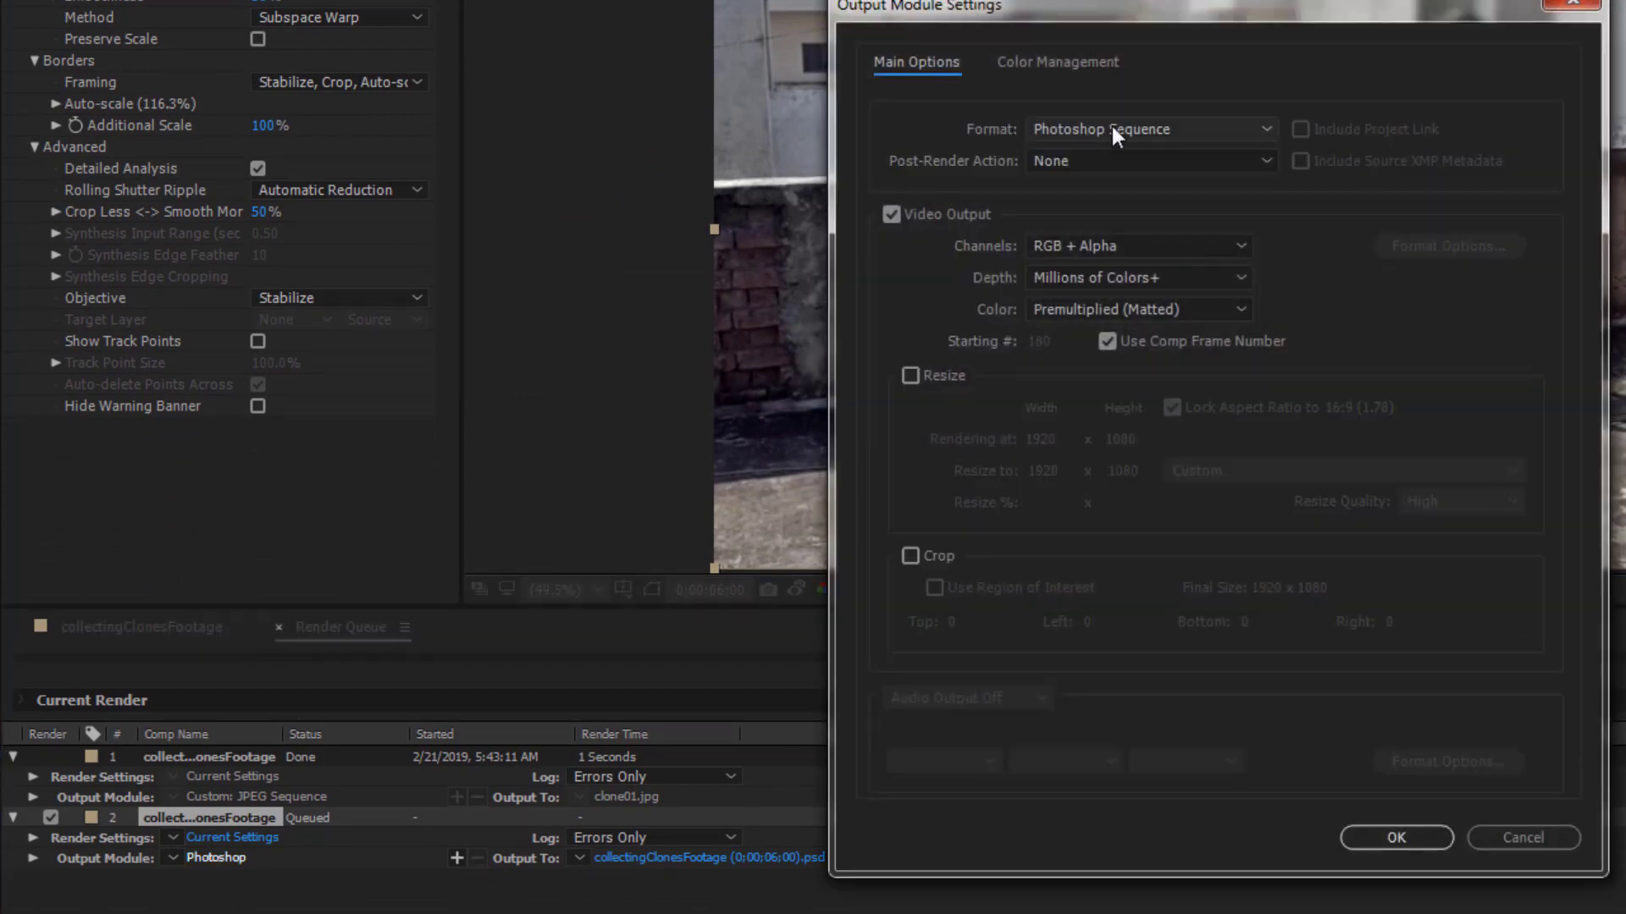
{"action": "left_click", "coordinate": [1130, 126]}
{"action": "left_click", "coordinate": [1124, 268]}
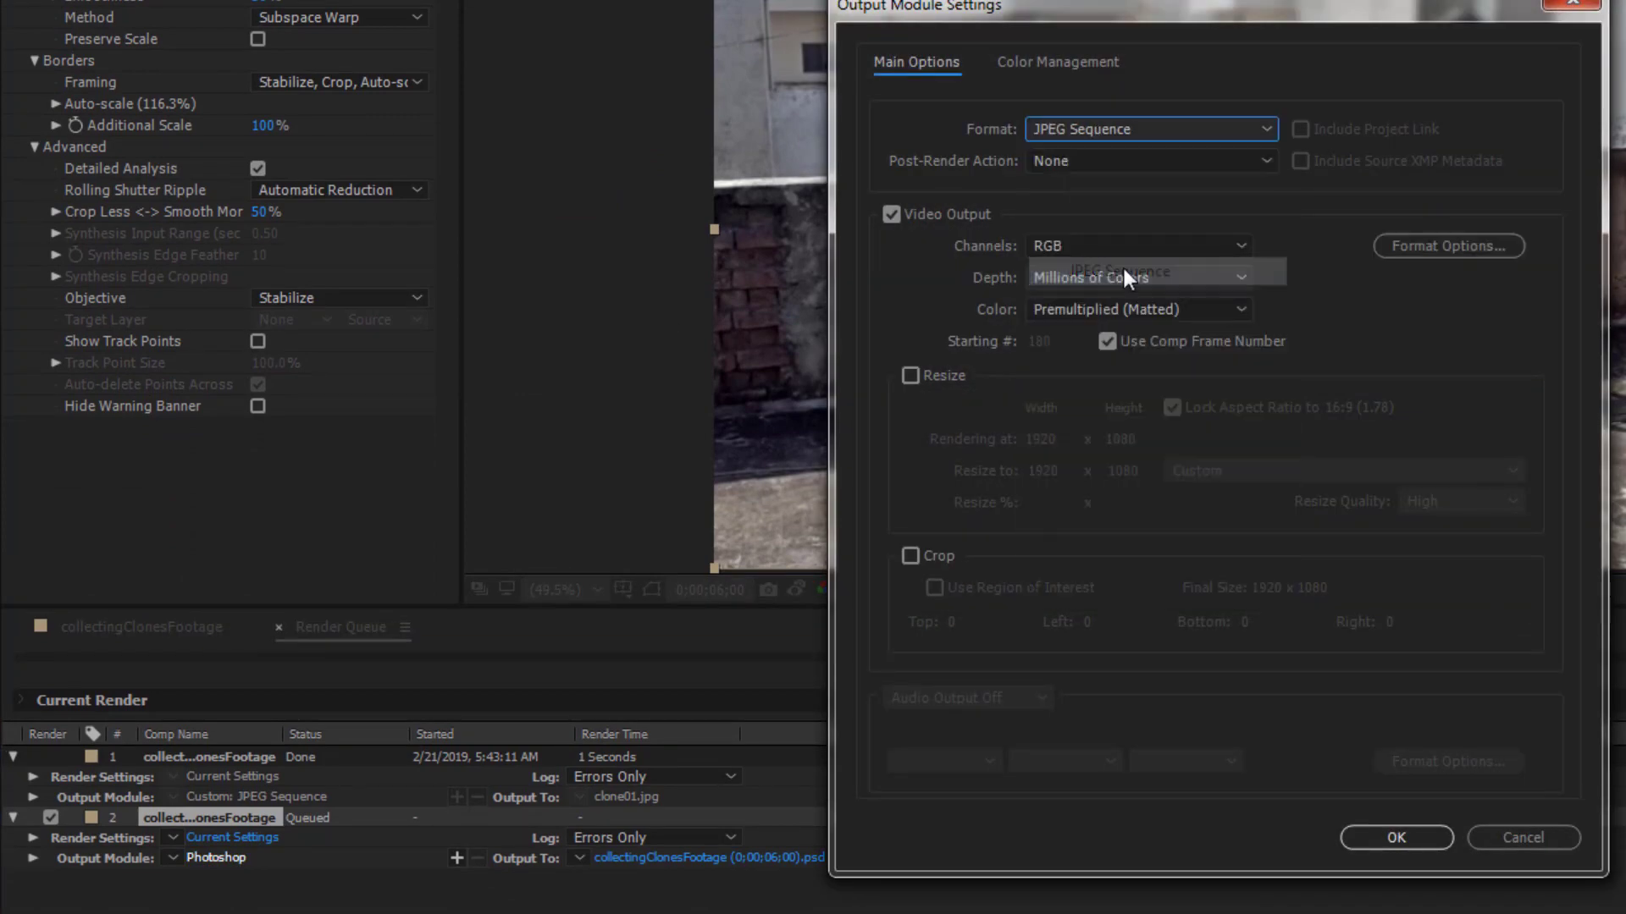
{"action": "left_click", "coordinate": [1376, 835]}
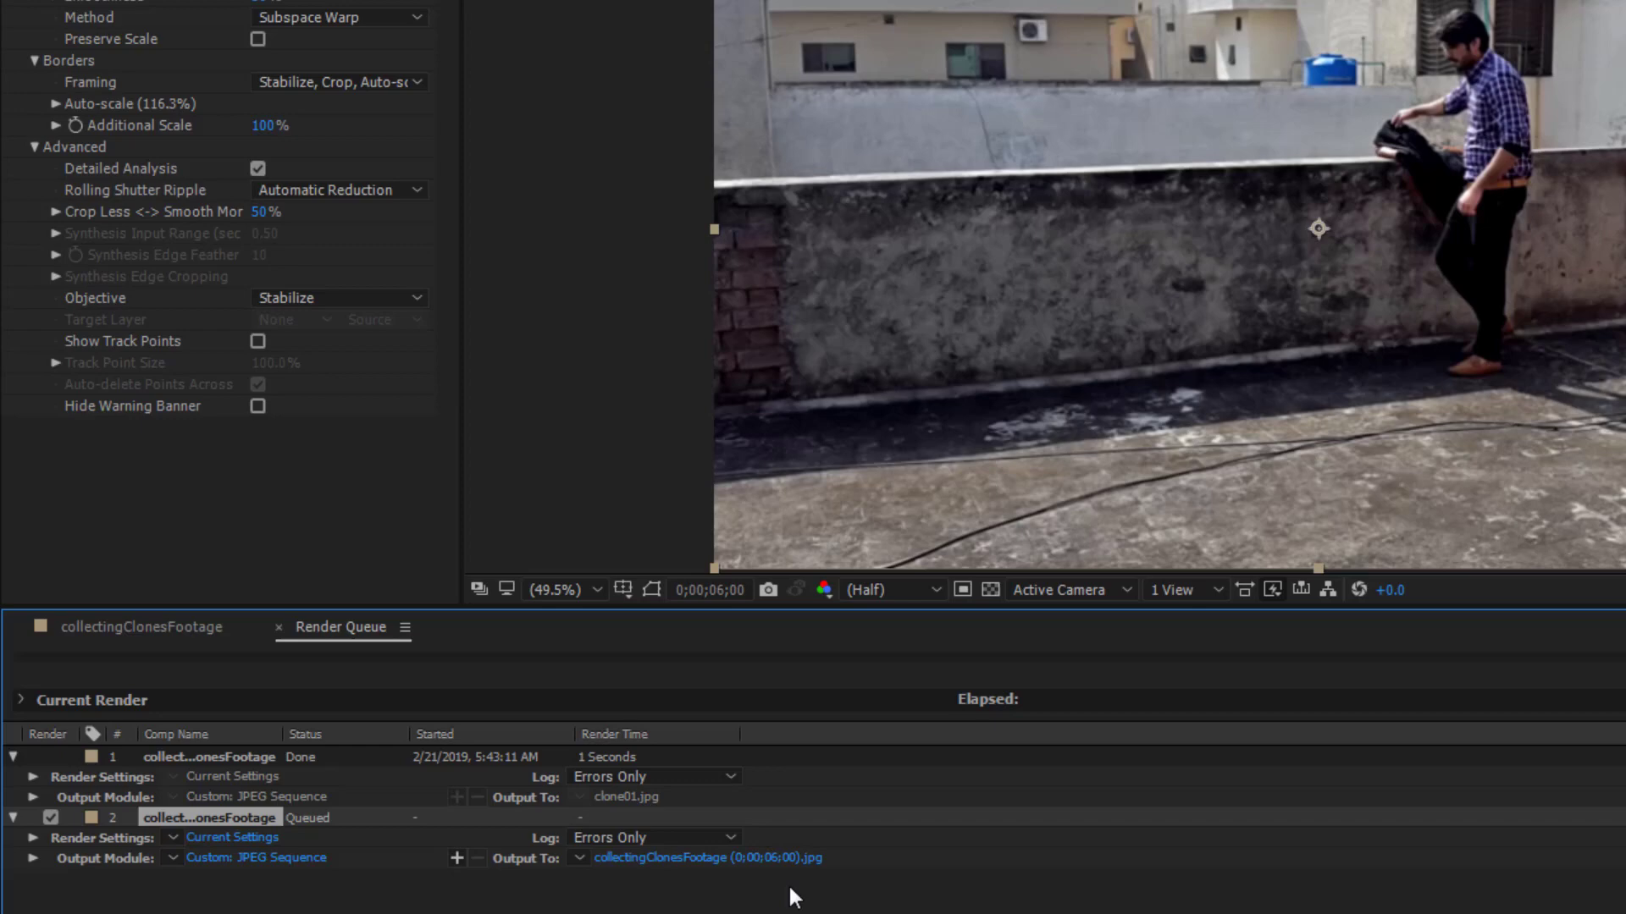
Name the output clone02.jpg and save it into the clones folder
{"action": "left_click", "coordinate": [769, 856]}
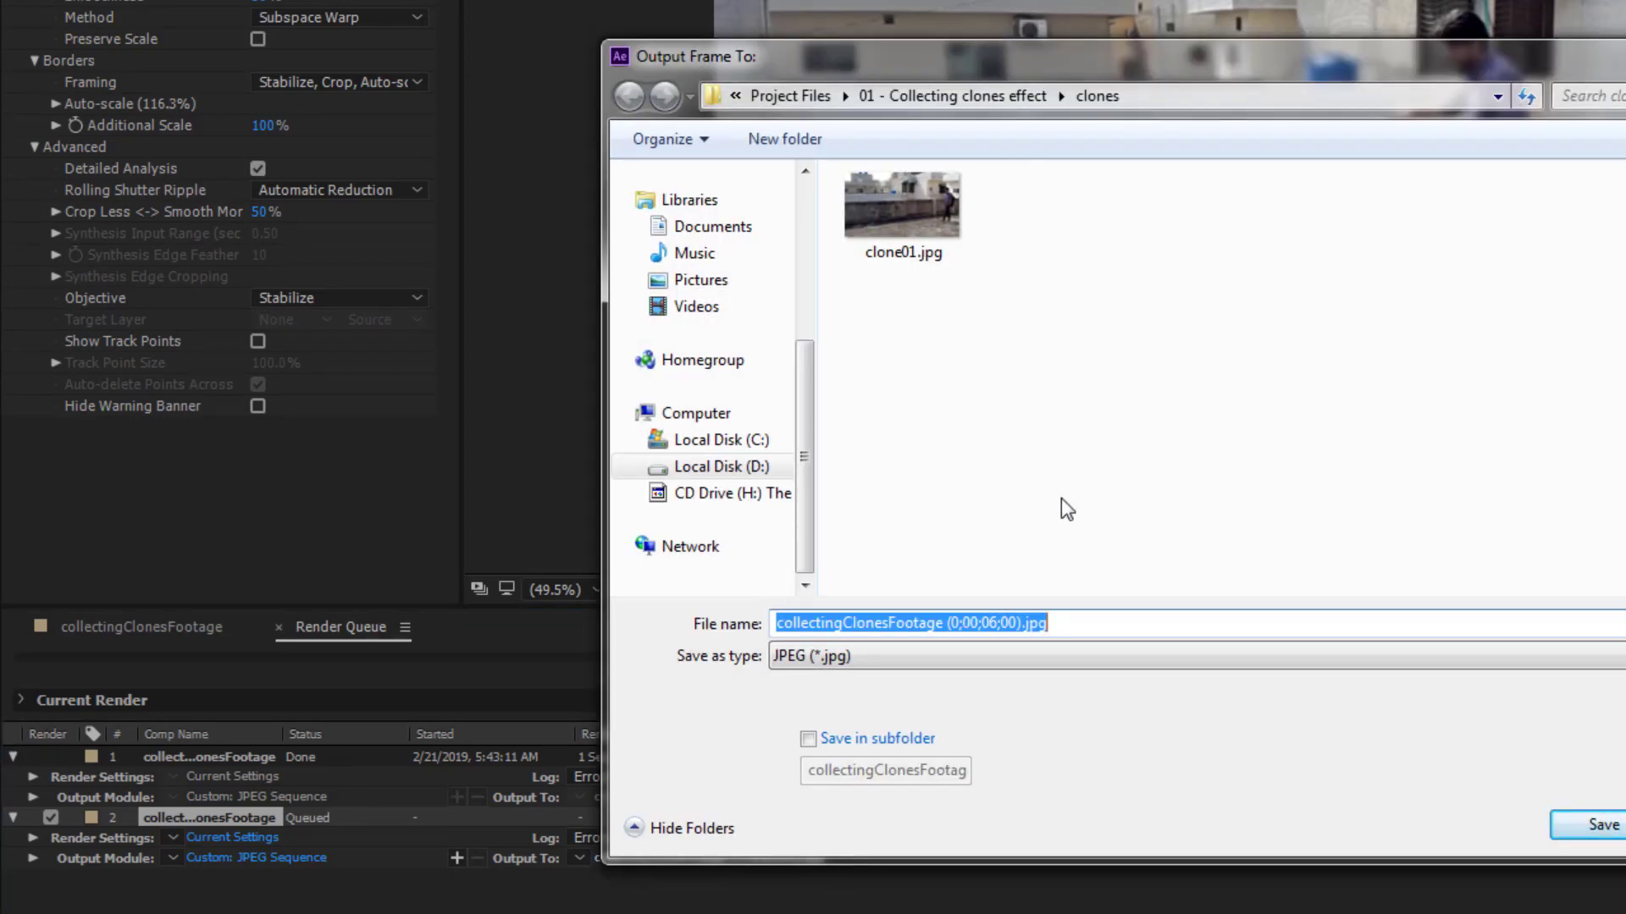
{"action": "left_click_drag", "start_coordinate": [1022, 624], "coordinate": [671, 634]}
{"action": "type", "text": "c"}
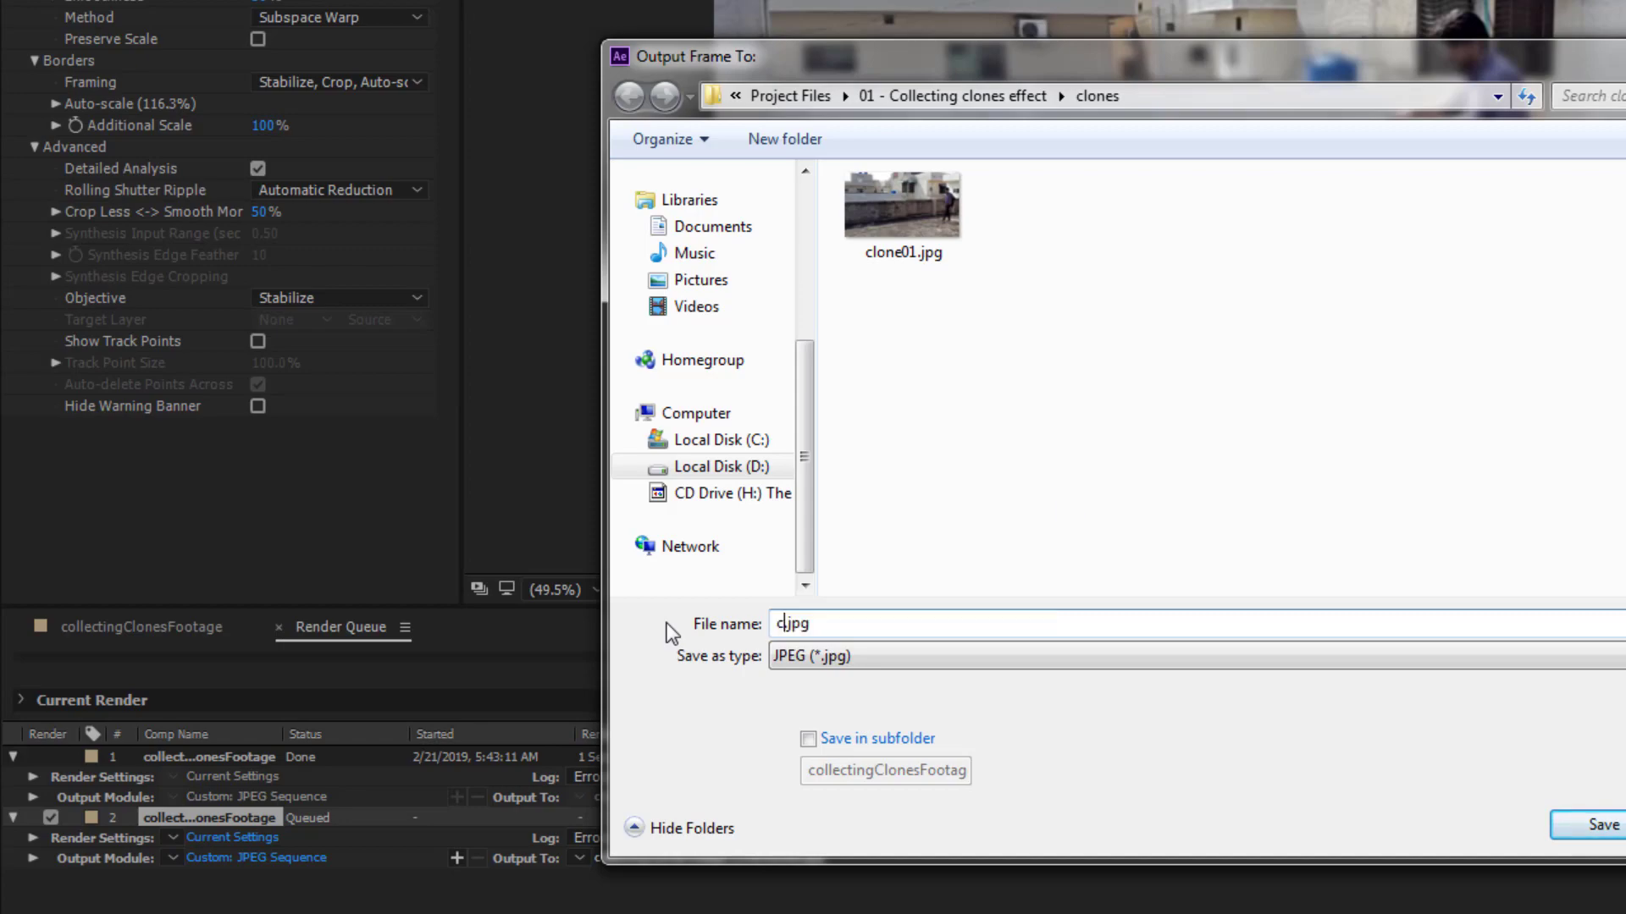
{"action": "type", "text": "lone02"}
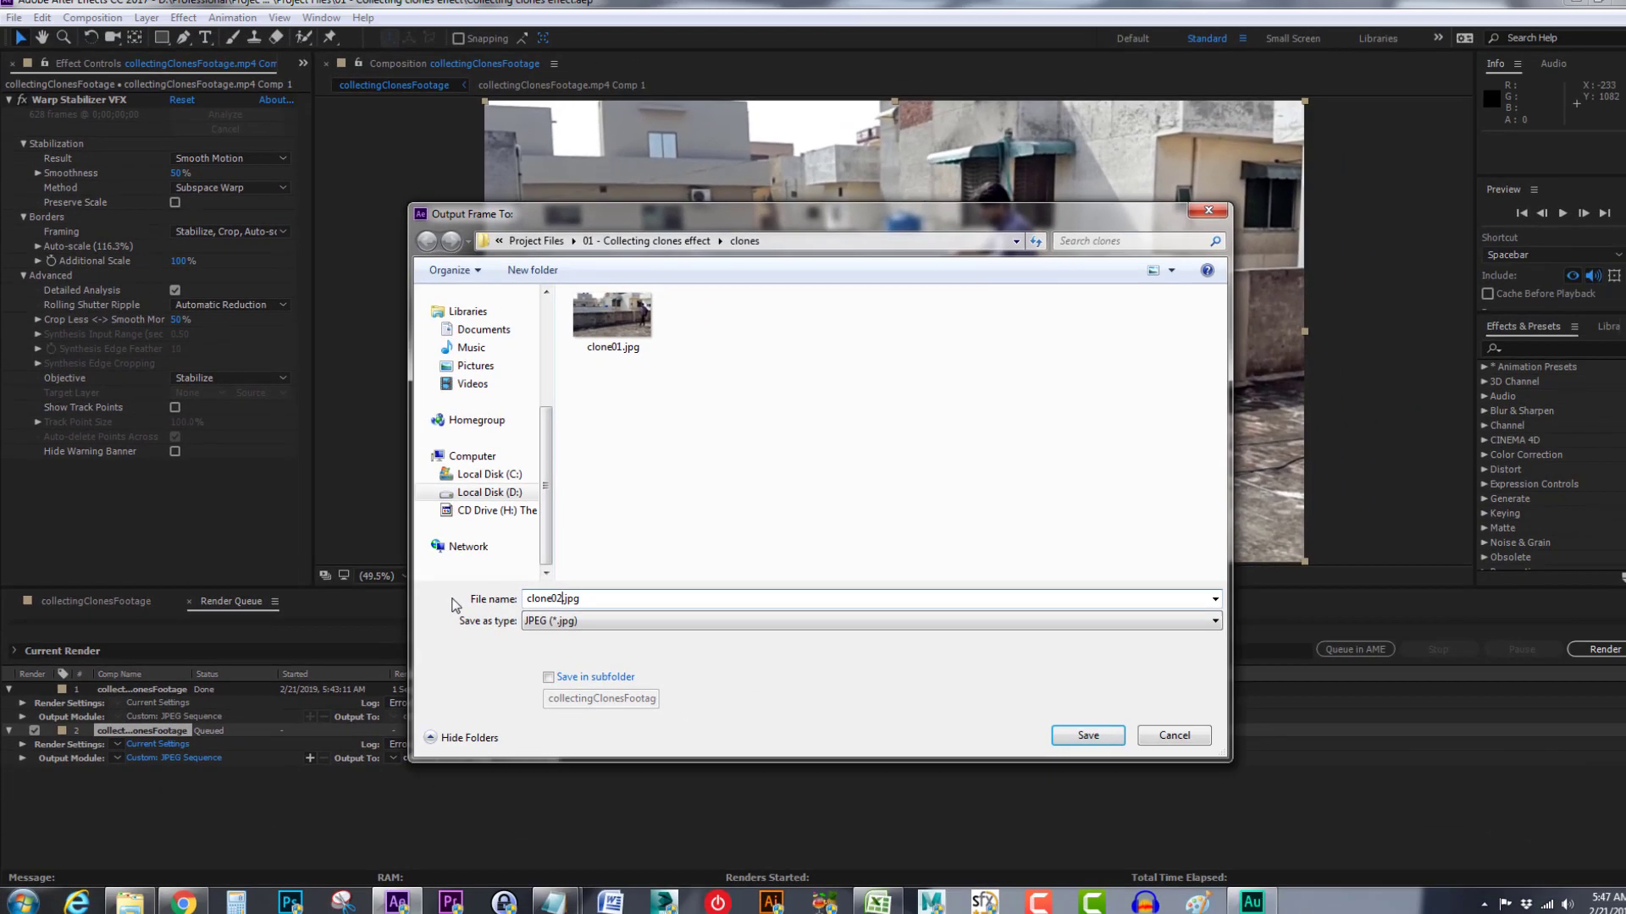
{"action": "left_click", "coordinate": [1062, 733]}
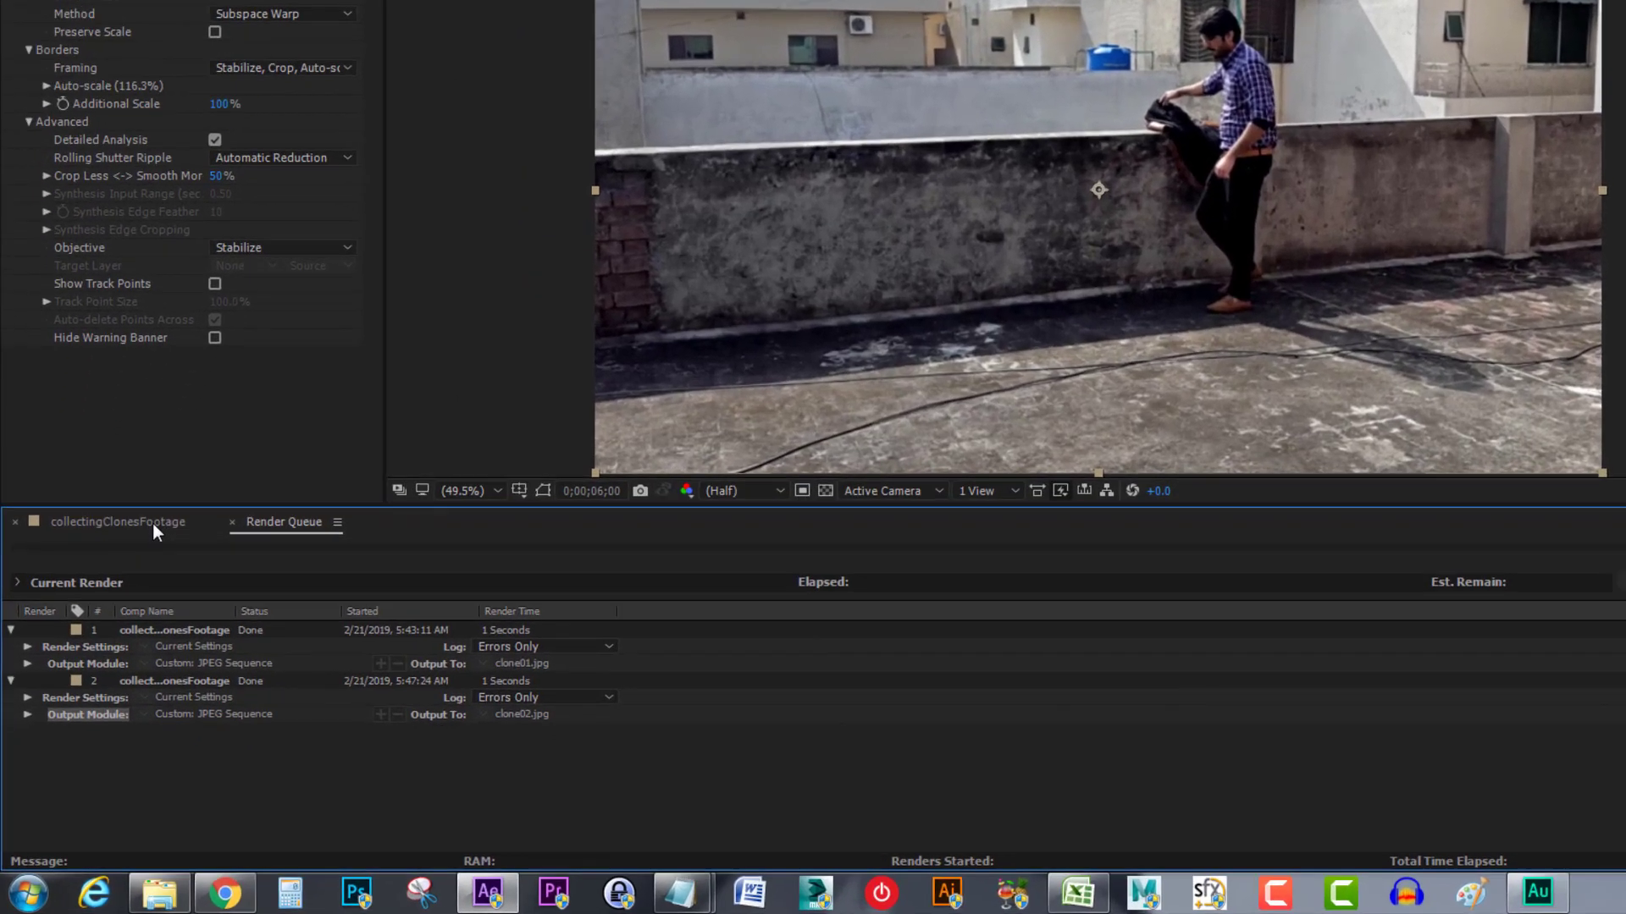
Copy the timecode 0;00;06;00 into Notepad after 'clone02 = '
{"action": "left_click", "coordinate": [64, 601]}
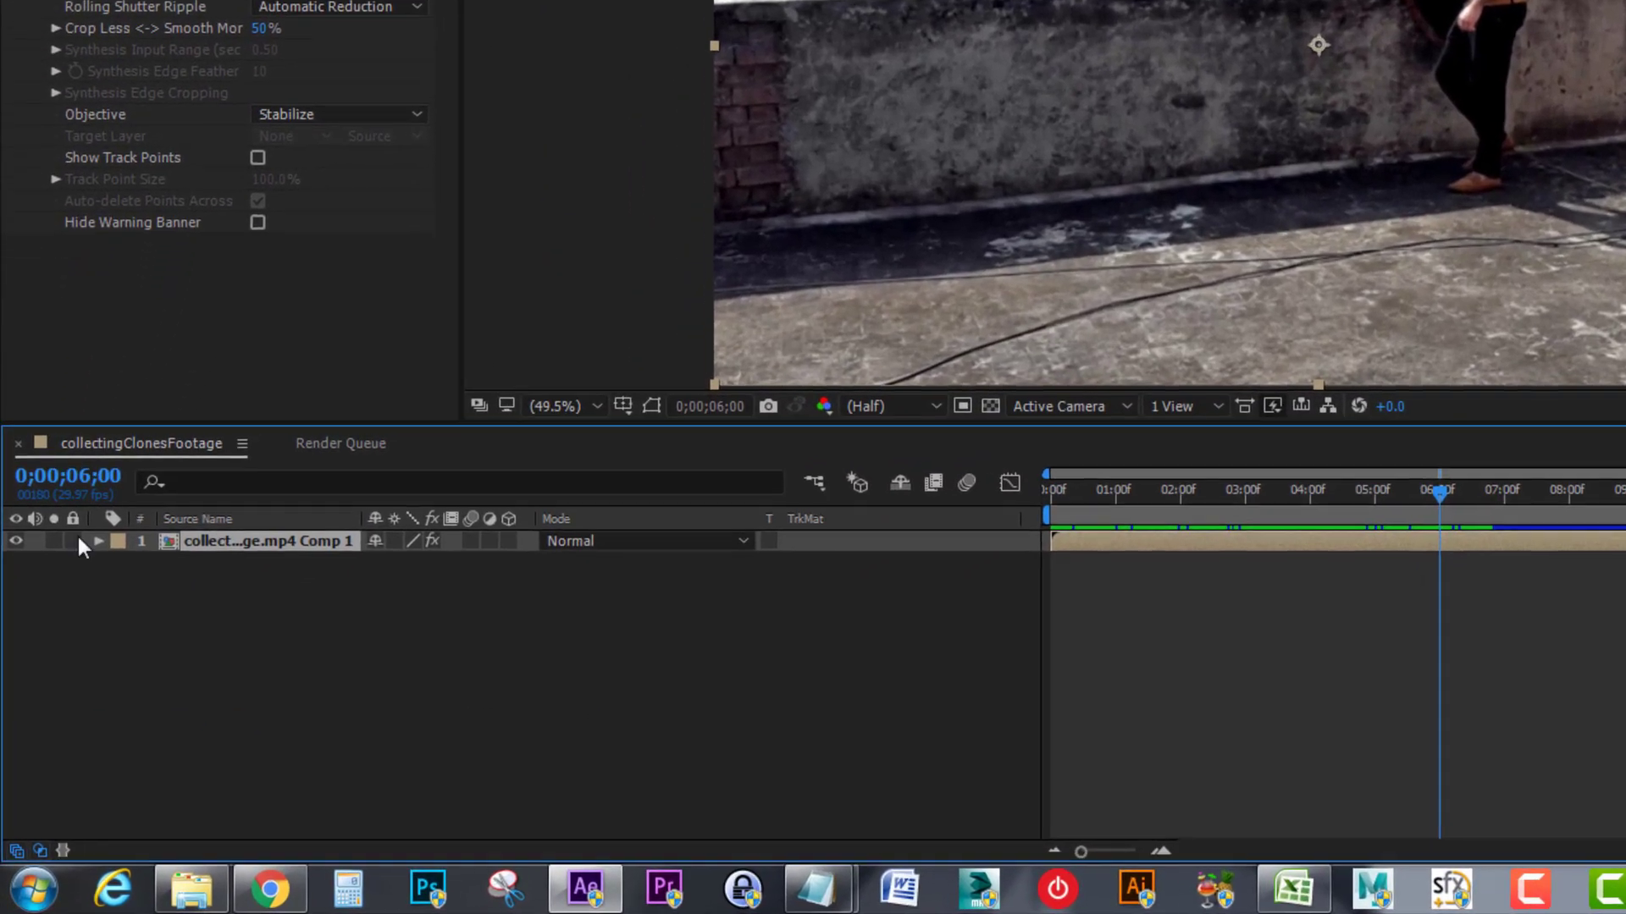
{"action": "left_click", "coordinate": [77, 480]}
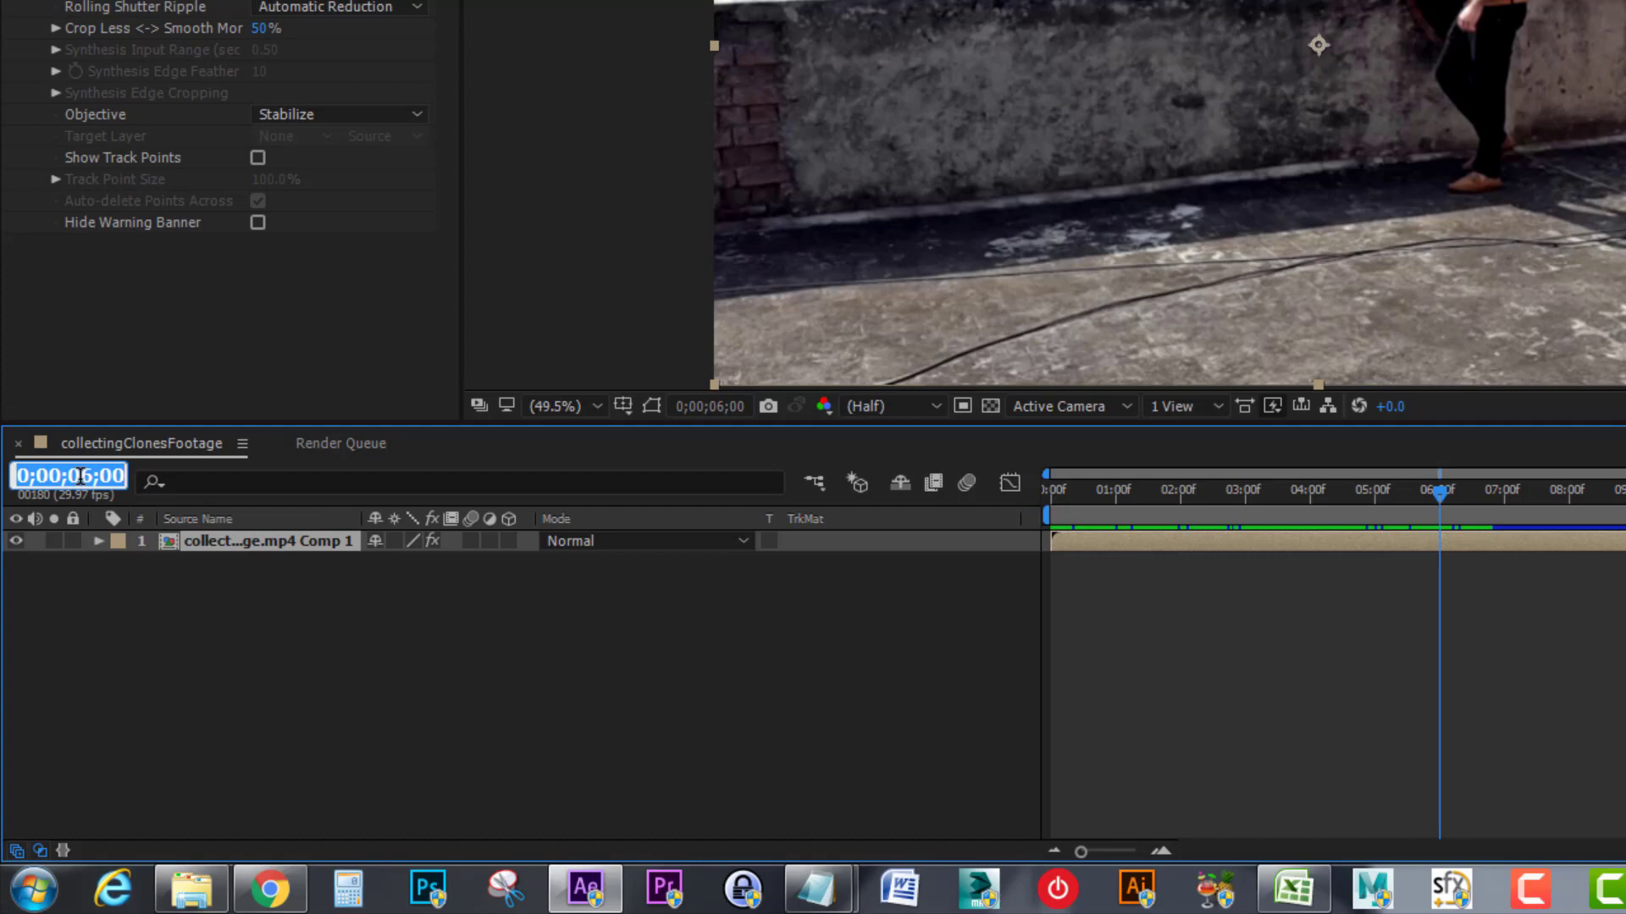
{"action": "key", "text": "ctrl+c"}
{"action": "left_click", "coordinate": [815, 889]}
{"action": "key", "text": "ctrl+v"}
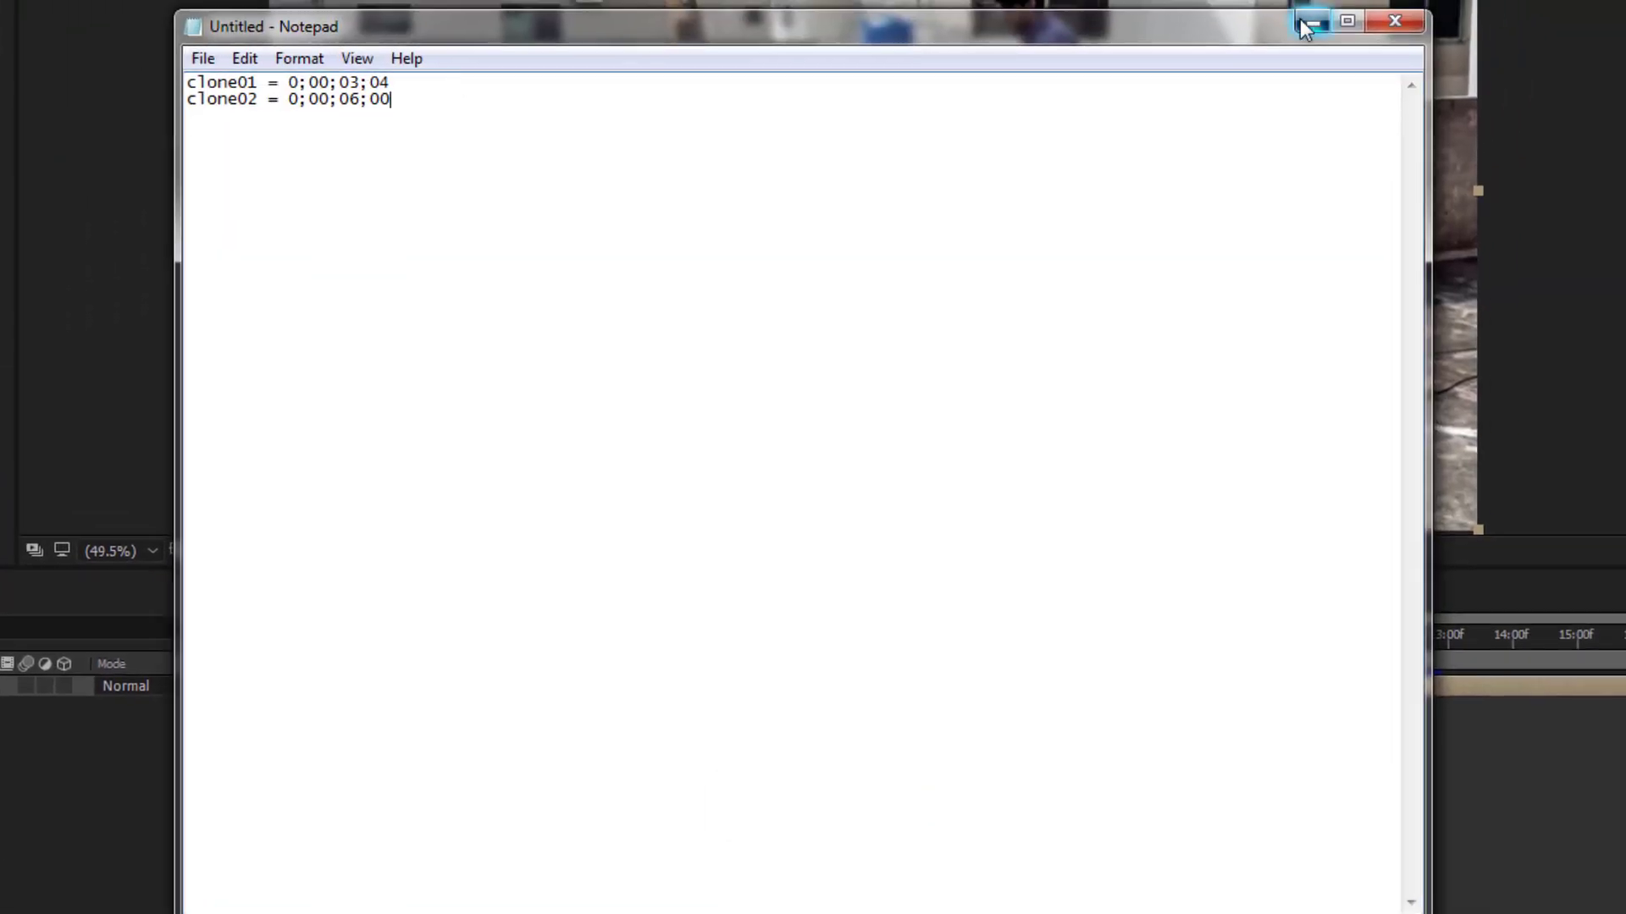
{"action": "left_click", "coordinate": [1308, 23]}
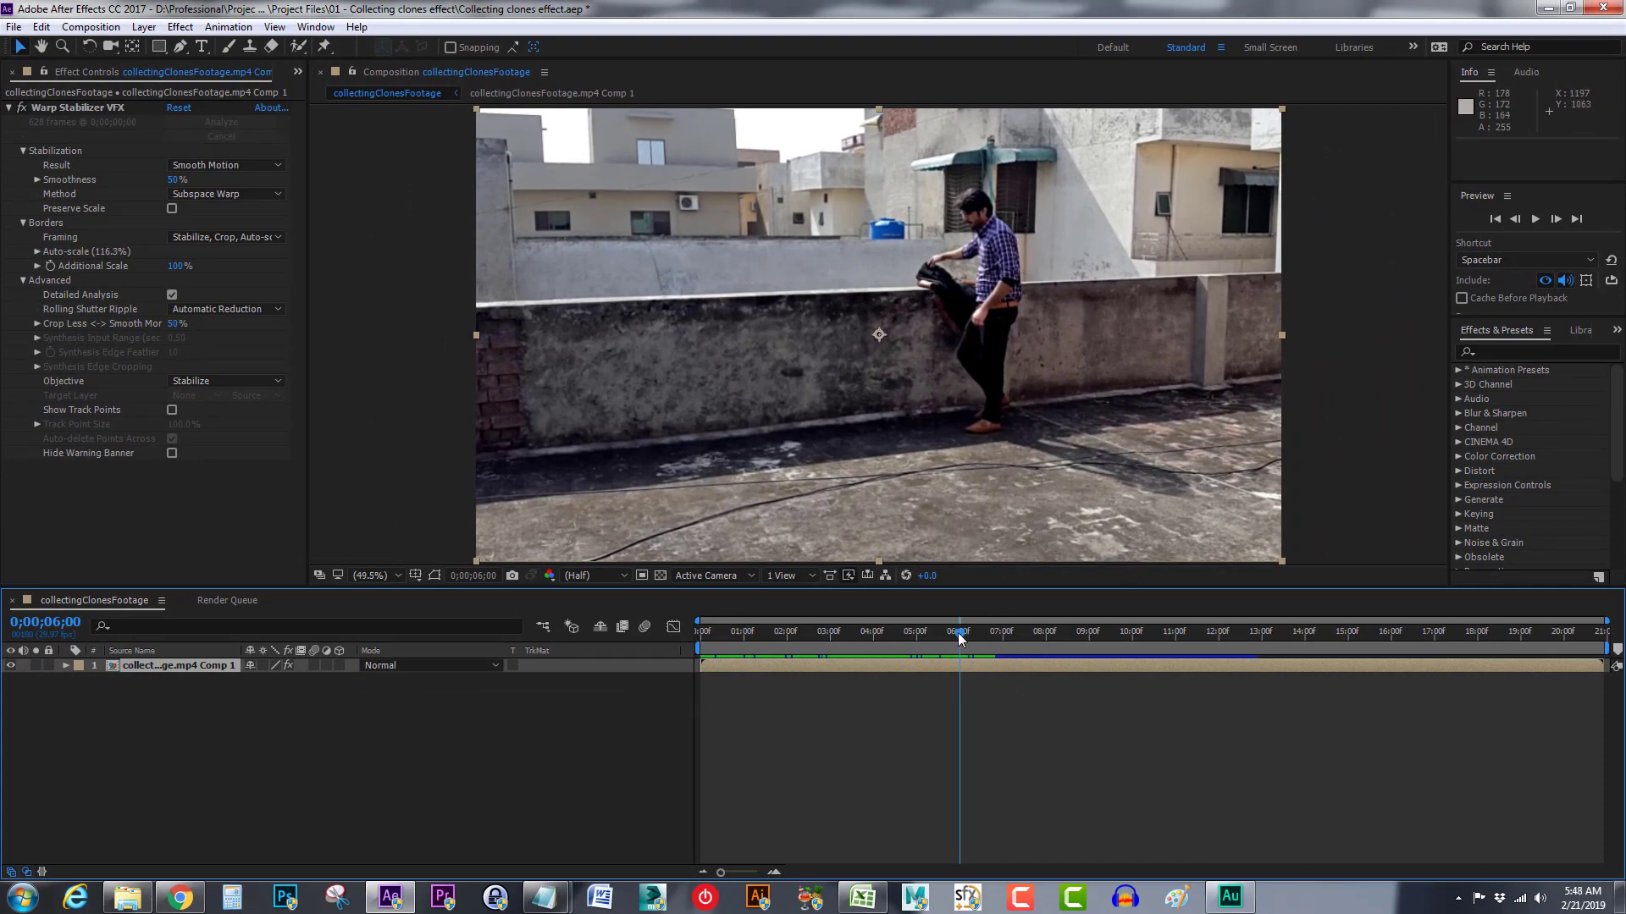
Export the frame at 0;00;09;11 as clone03.jpg and log 'clone03 = 0;00;09;11' in the notes
{"action": "left_click_drag", "start_coordinate": [972, 659], "coordinate": [1115, 635]}
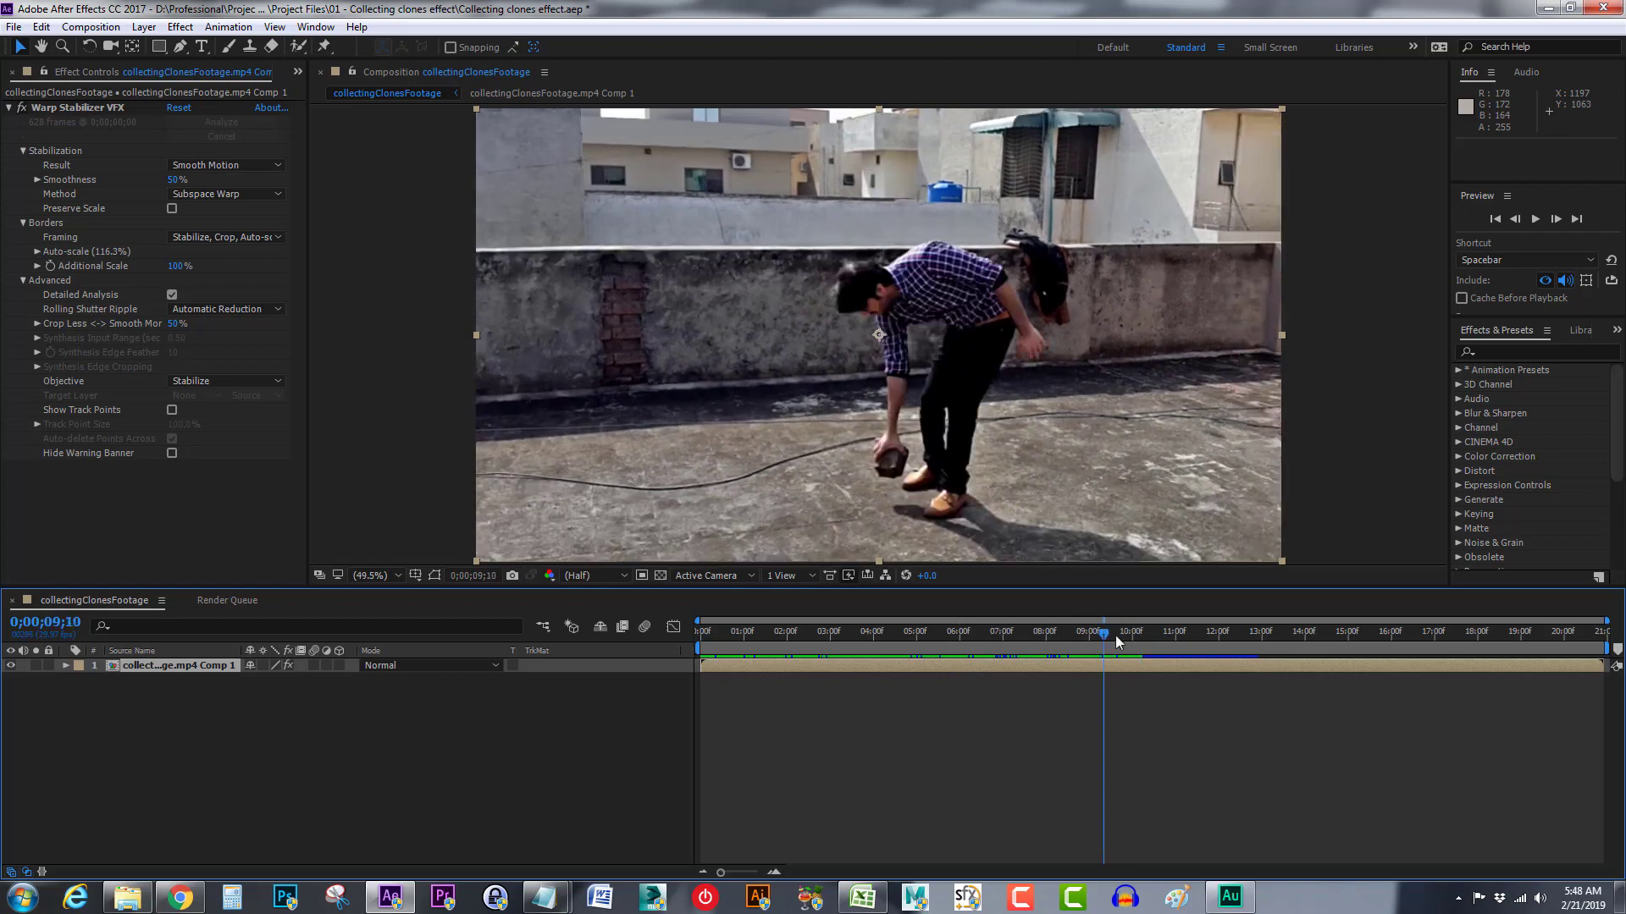
{"action": "left_click", "coordinate": [90, 27]}
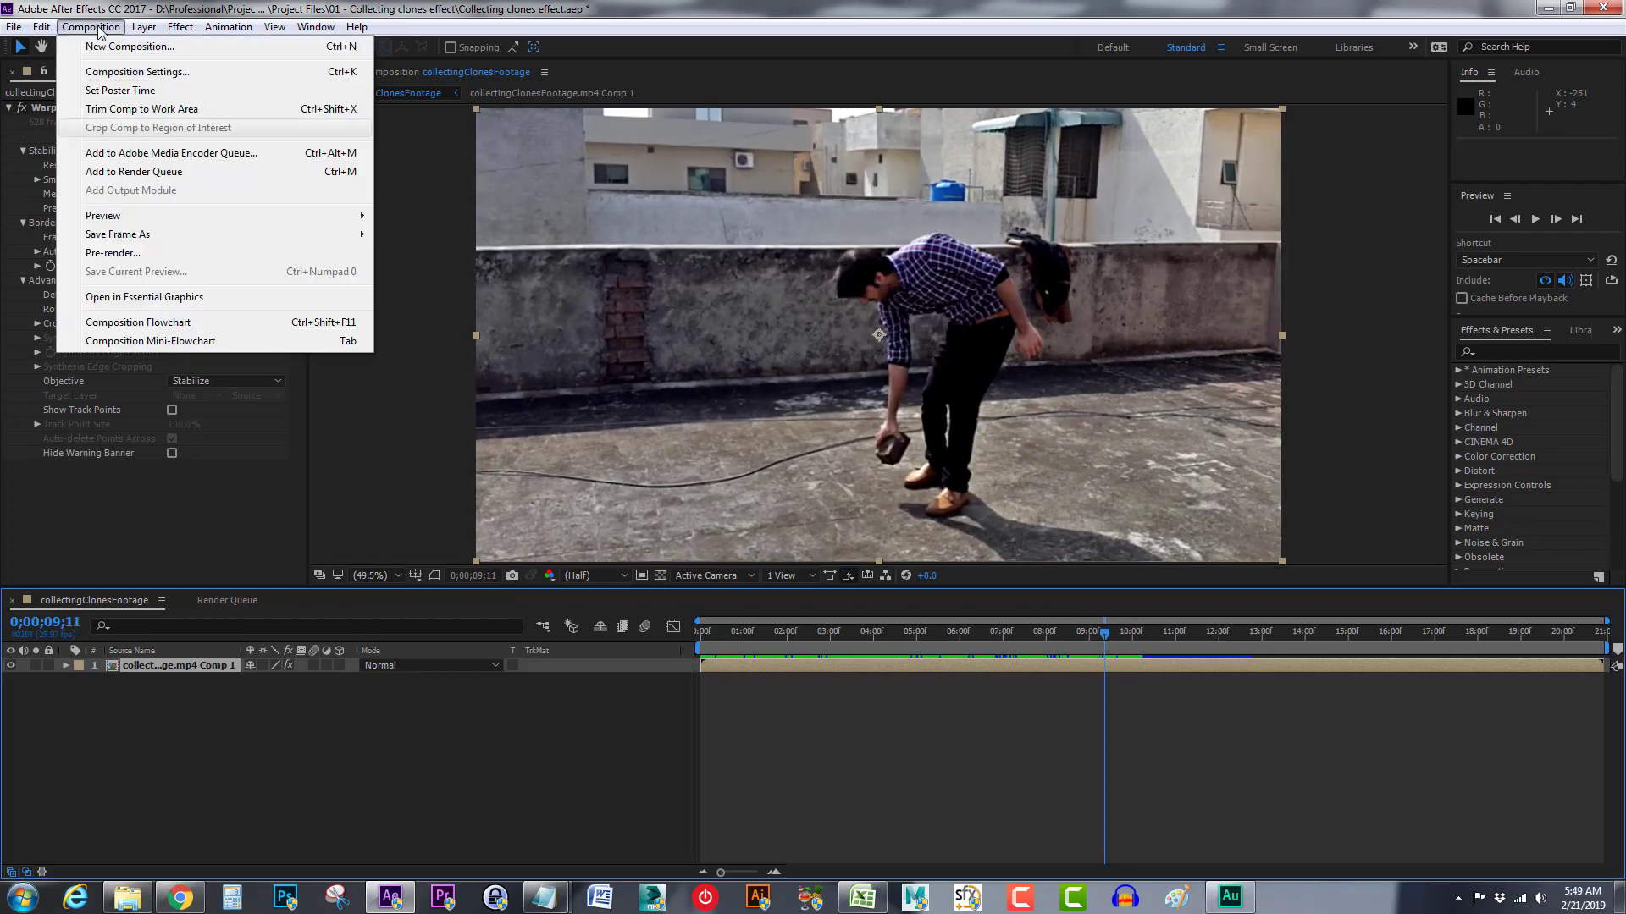
{"action": "left_click", "coordinate": [407, 234]}
{"action": "type", "text": "clone03"}
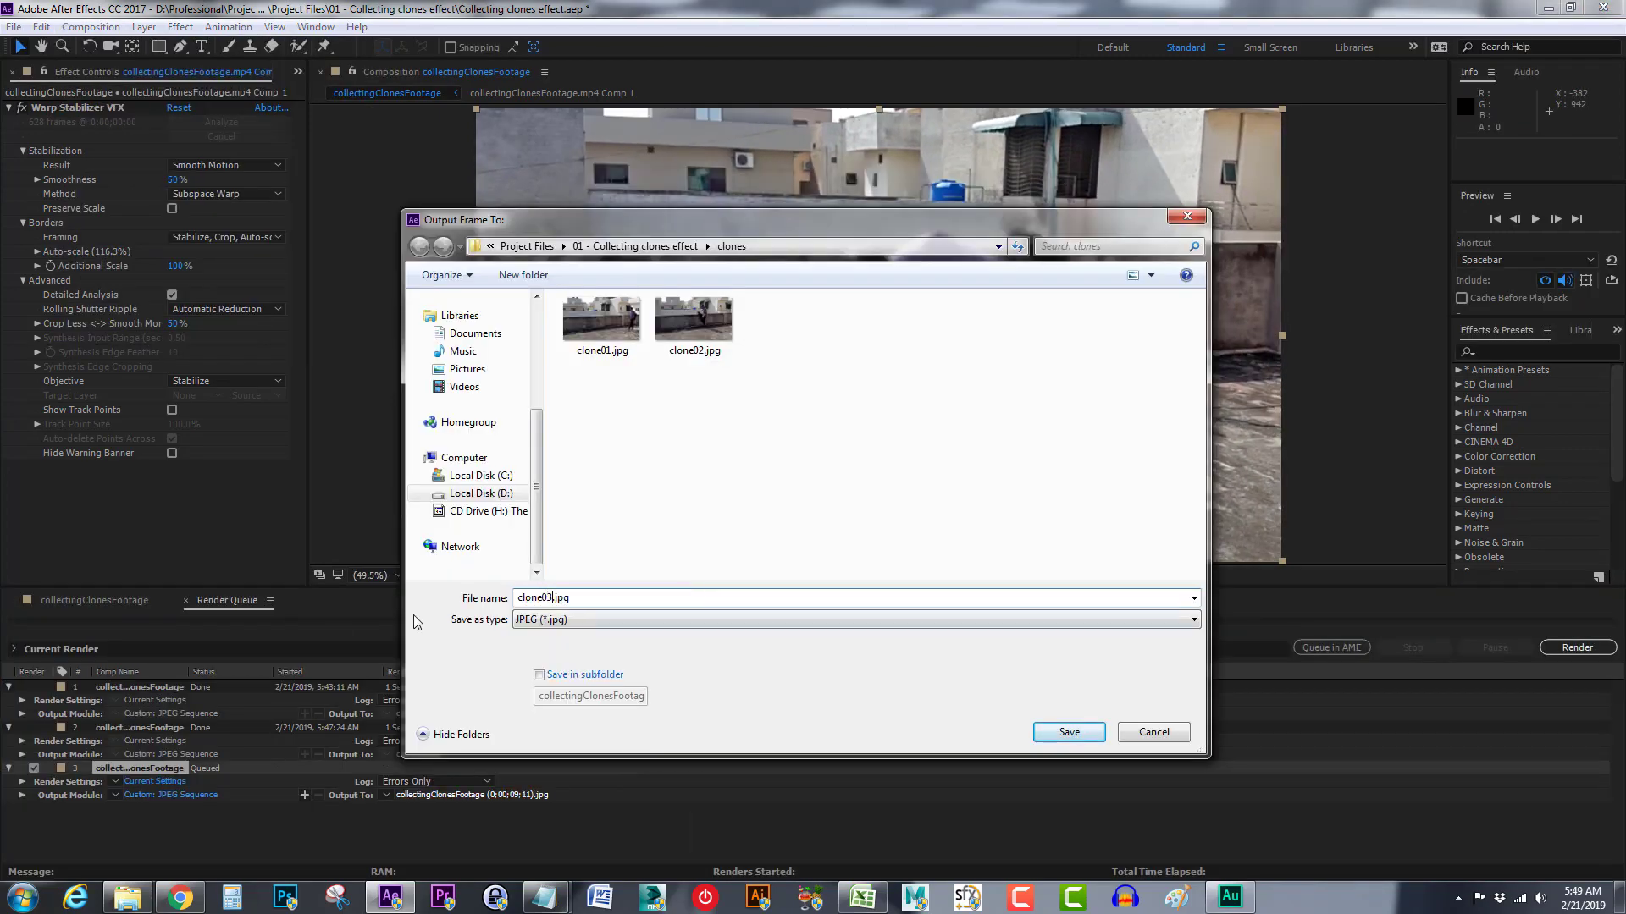
{"action": "key", "text": "Return"}
{"action": "left_click", "coordinate": [1539, 657]}
{"action": "key", "text": "alt+Tab"}
{"action": "type", "text": "clone03 = 0;00;09;11"}
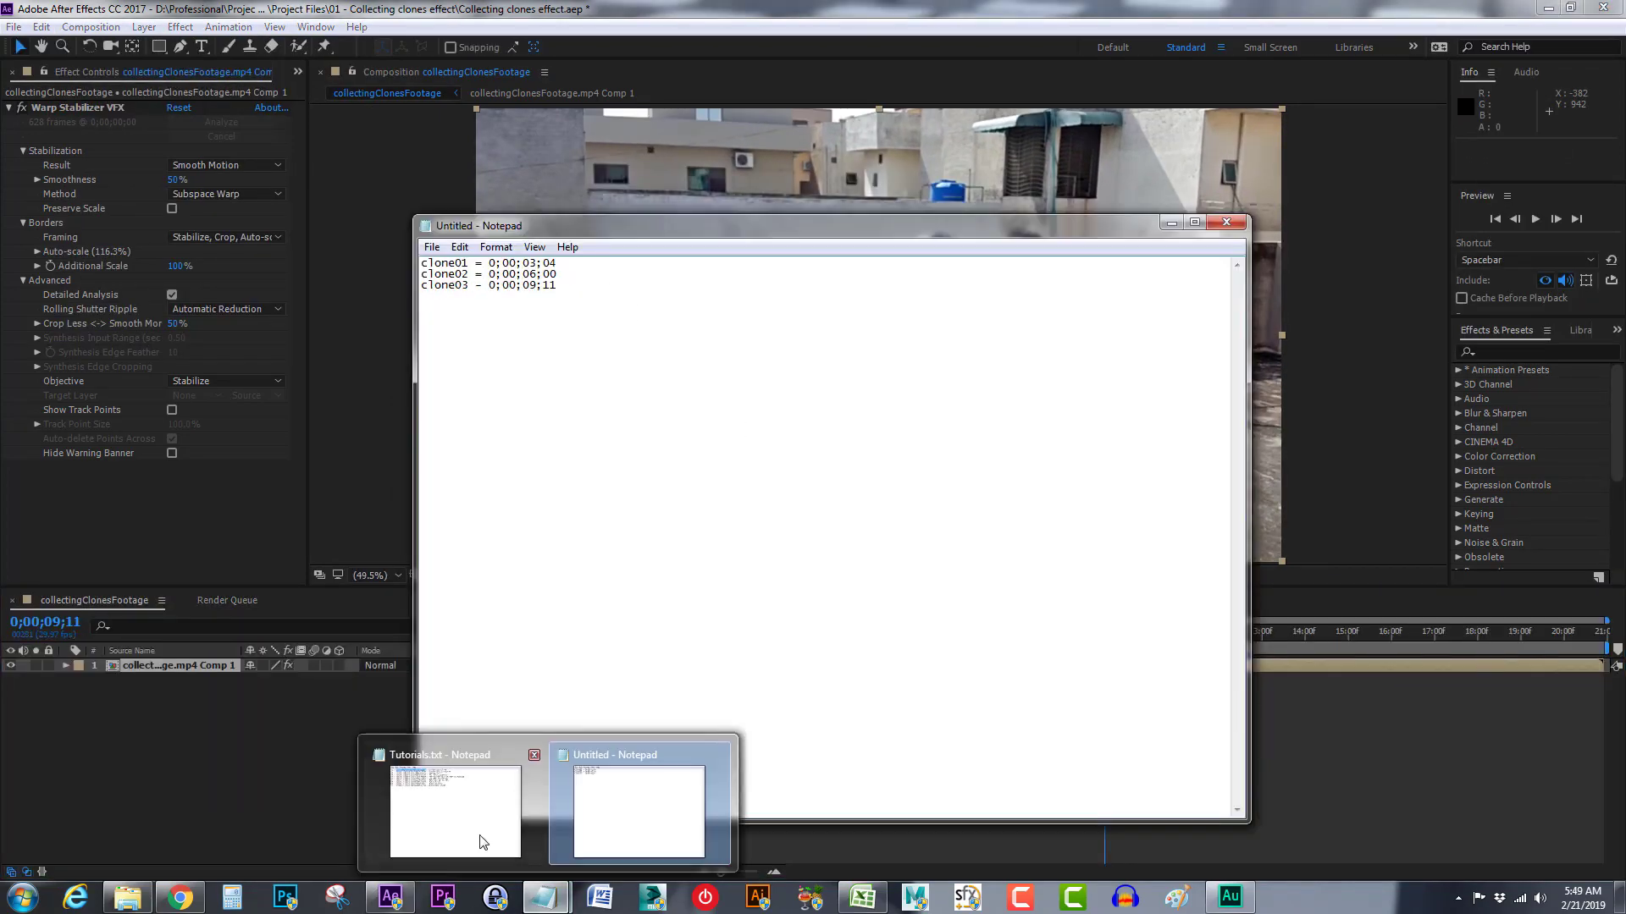
{"action": "left_click", "coordinate": [635, 805]}
Export the frame at 0;00;13;10 as clone04.jpg and log 'clone04 = 0;00;13;10' in the notes
{"action": "left_click_drag", "start_coordinate": [1105, 632], "coordinate": [1296, 633]}
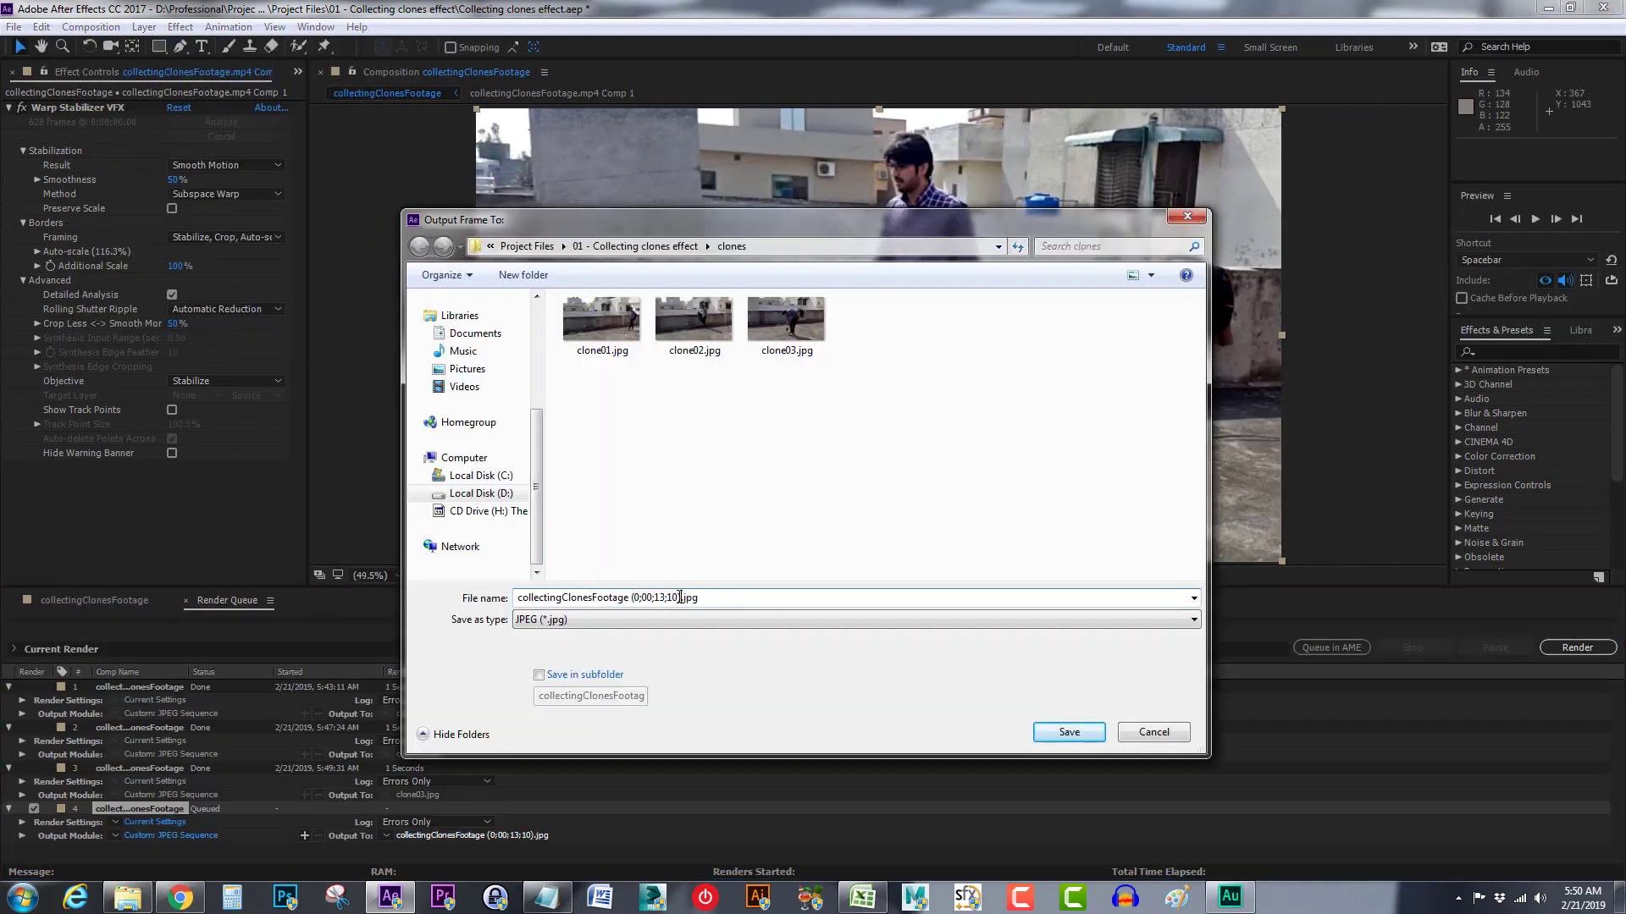
{"action": "type", "text": "clone04"}
{"action": "key", "text": "Return"}
{"action": "left_click", "coordinate": [99, 601]}
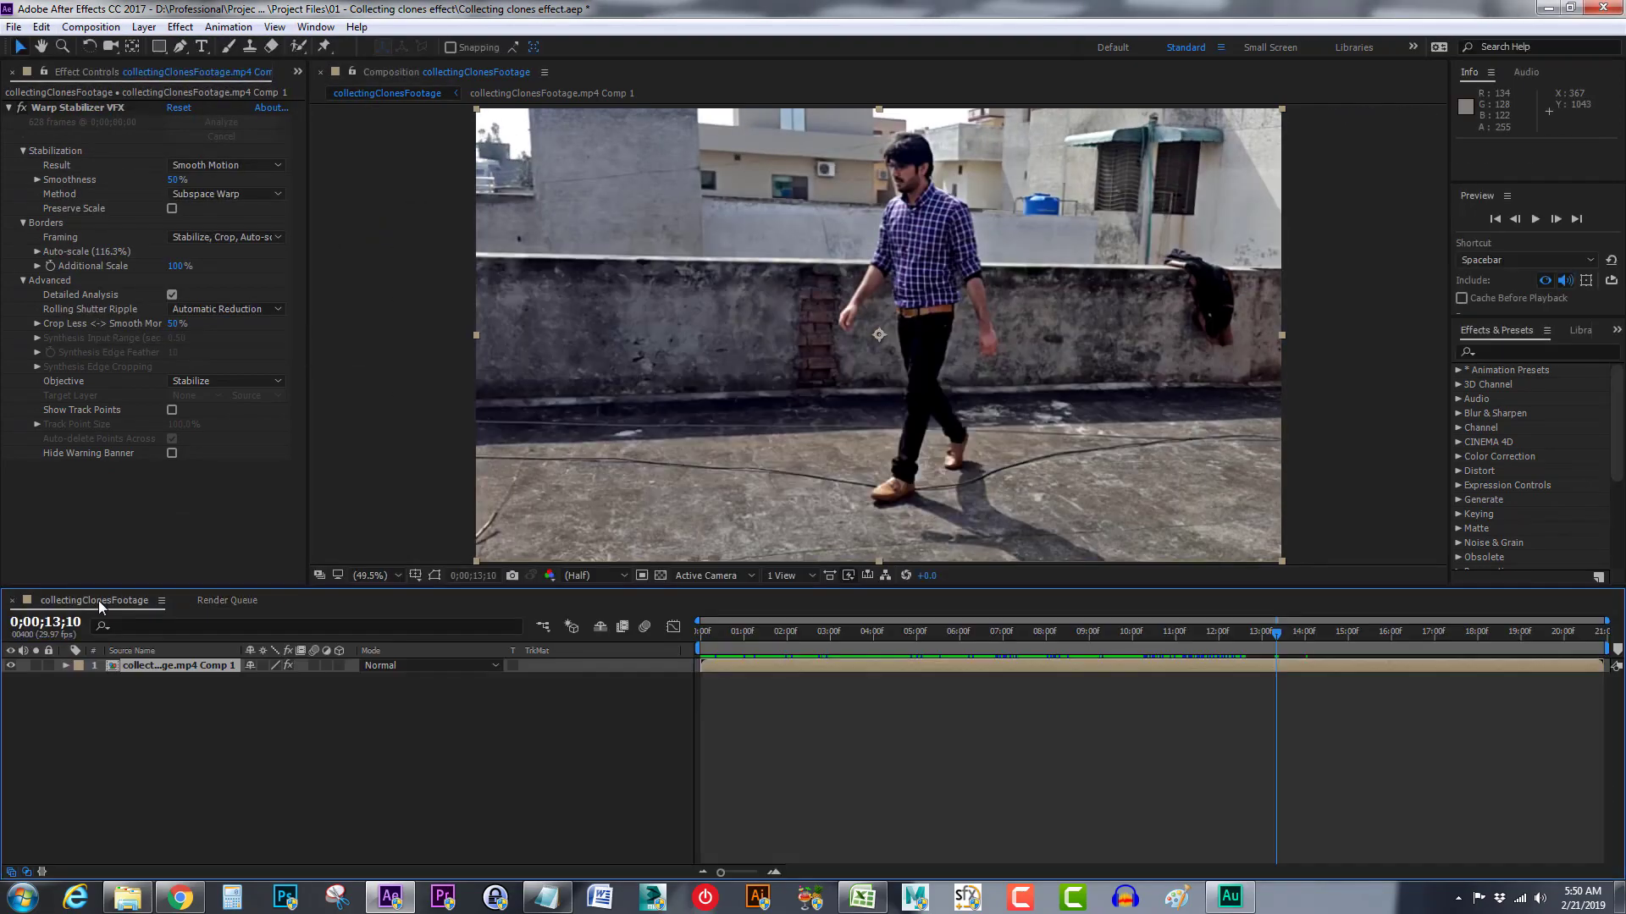
{"action": "key", "text": "alt+Tab"}
{"action": "type", "text": "clone04 = 0;00;13;10"}
{"action": "left_click", "coordinate": [1171, 223]}
Export the frame at 0;00;15;08 as clone05.jpg and start a clone06 line in the notes
{"action": "left_click_drag", "start_coordinate": [1276, 633], "coordinate": [1371, 641]}
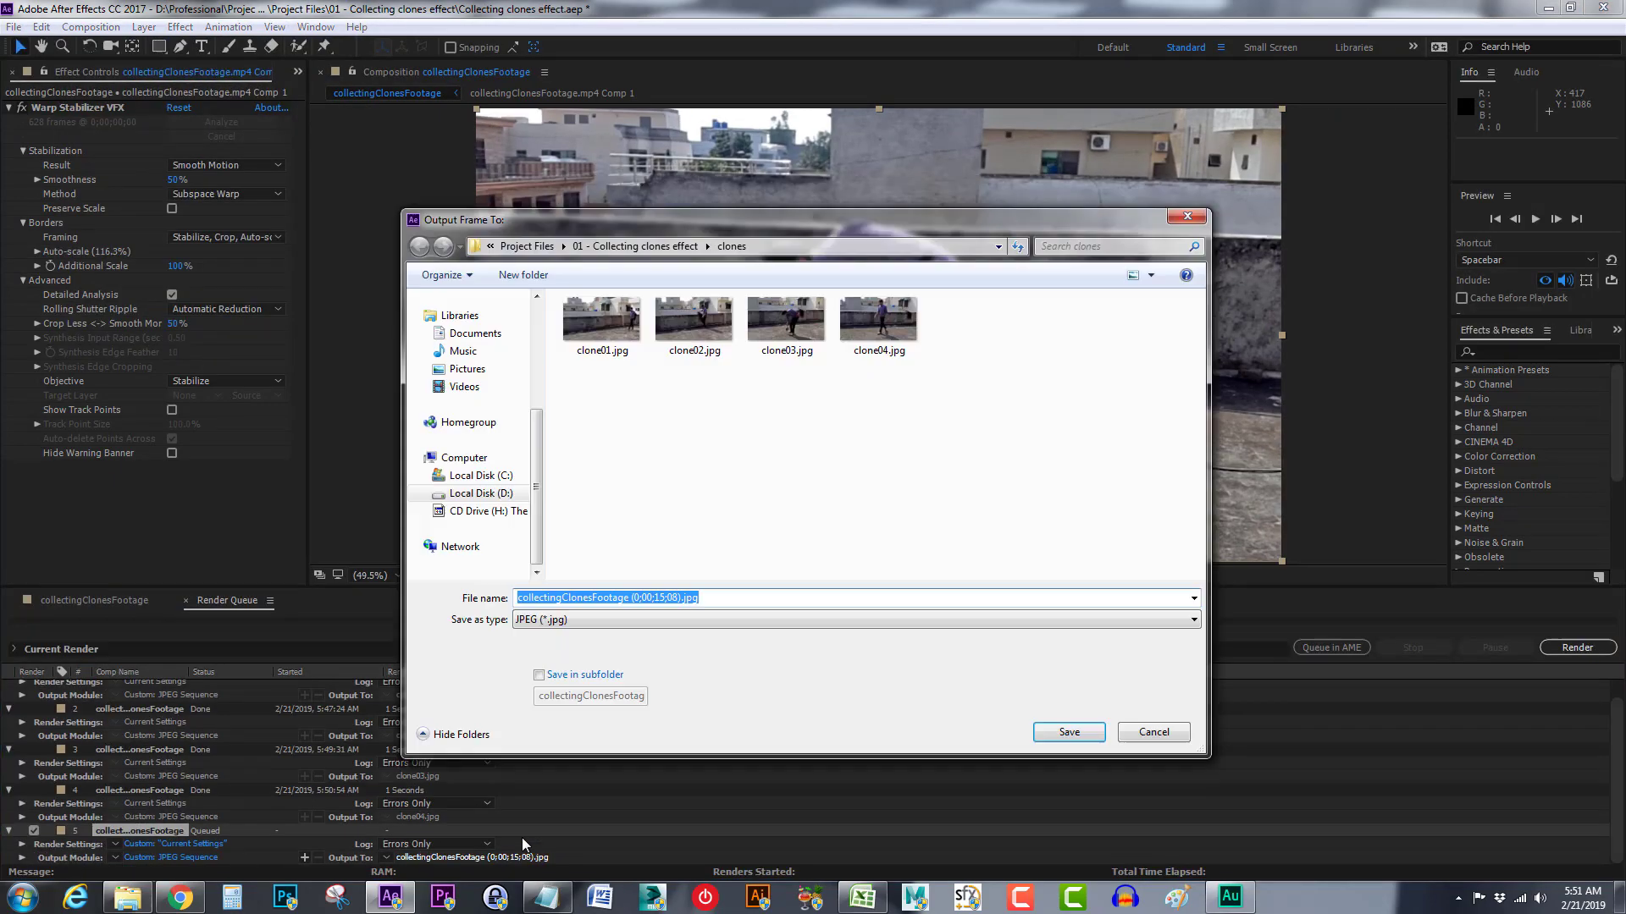
{"action": "type", "text": "clone05.jpg"}
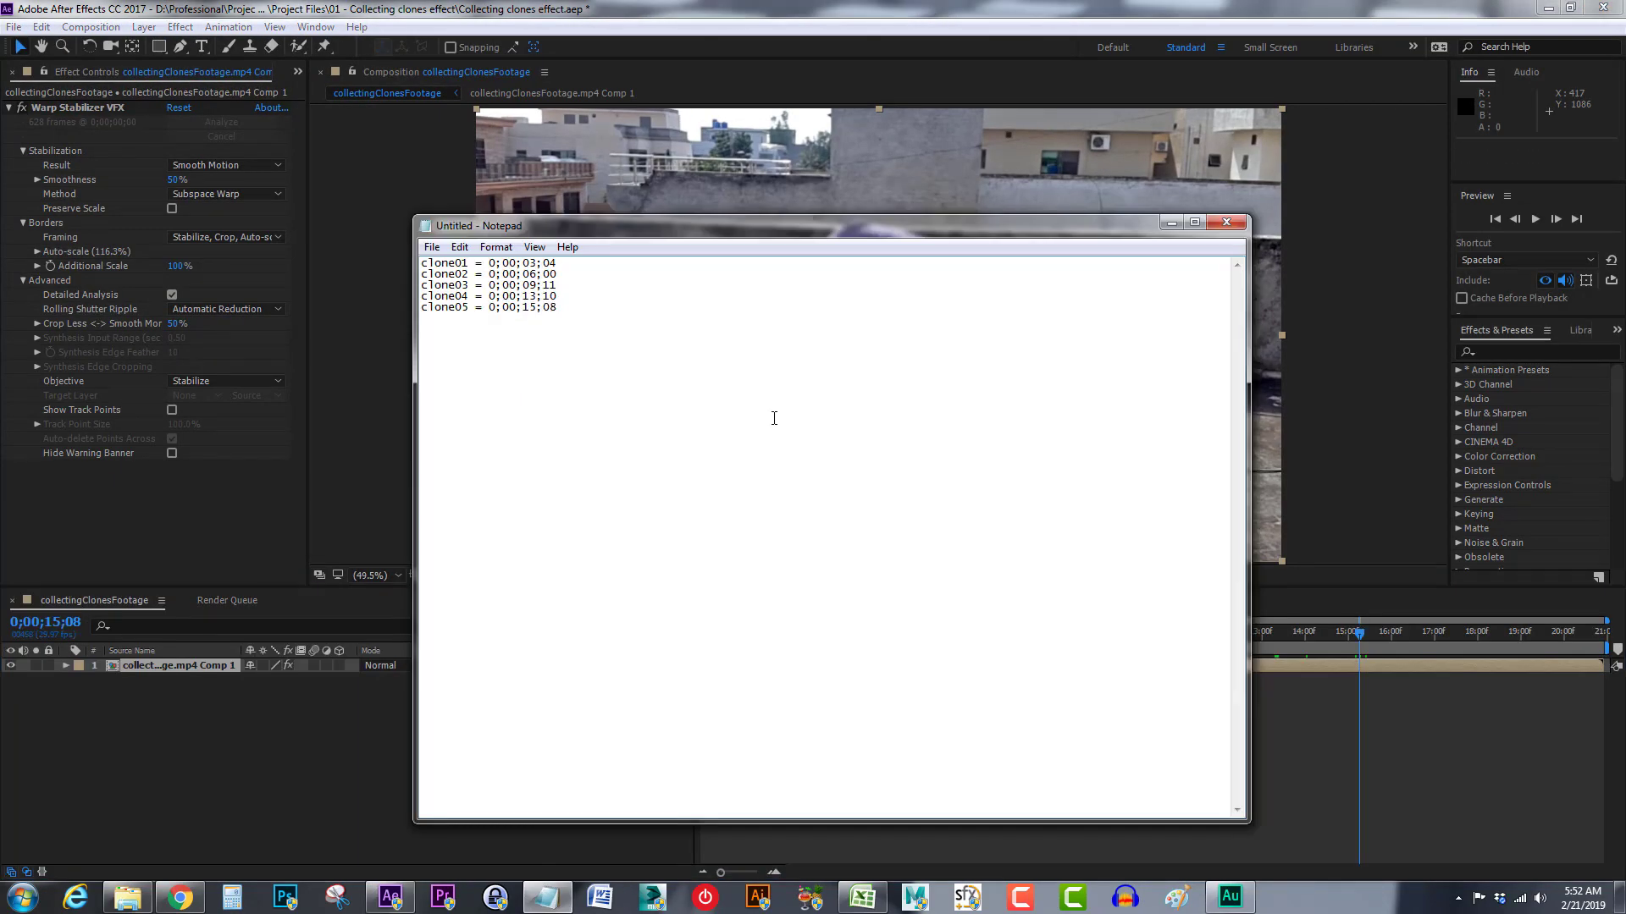
{"action": "key", "text": "Return"}
{"action": "type", "text": "clone06"}
{"action": "left_click", "coordinate": [1362, 667]}
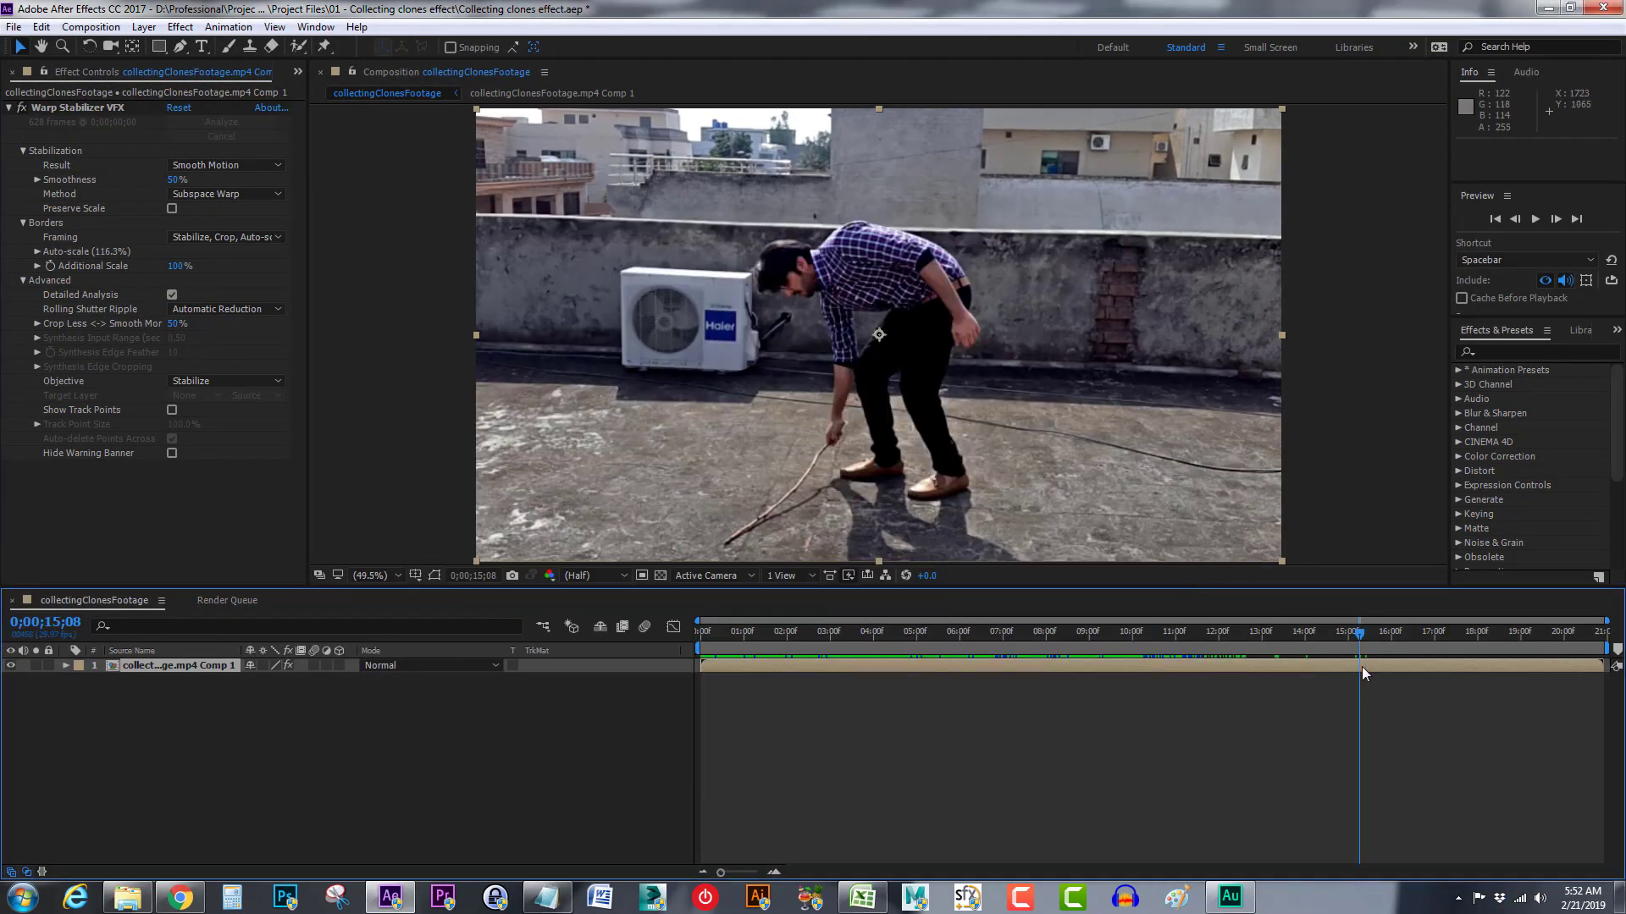
Export the frame at 0;00;18;27 as clone06.jpg
{"action": "left_click_drag", "start_coordinate": [1361, 631], "coordinate": [1517, 639]}
{"action": "key", "text": "ctrl+alt+s"}
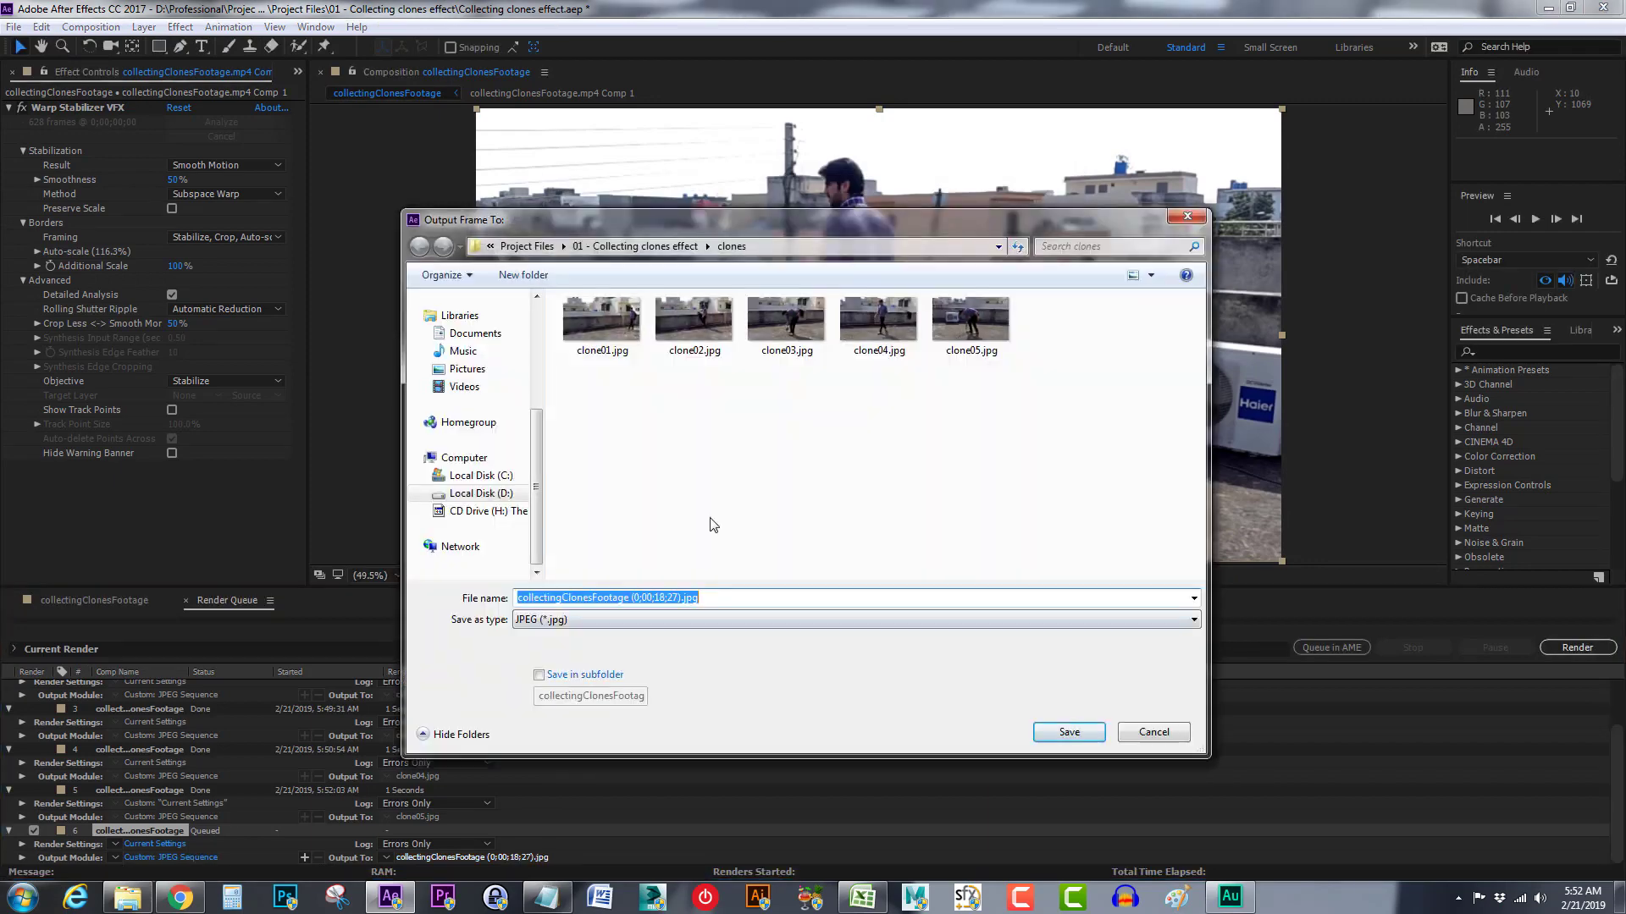
{"action": "type", "text": "clone06"}
{"action": "key", "text": "Return"}
Save the six-line timecode notes as clonesTimming.txt in the 01 - Collecting clones effect folder
{"action": "left_click", "coordinate": [100, 604]}
{"action": "key", "text": "alt+Tab"}
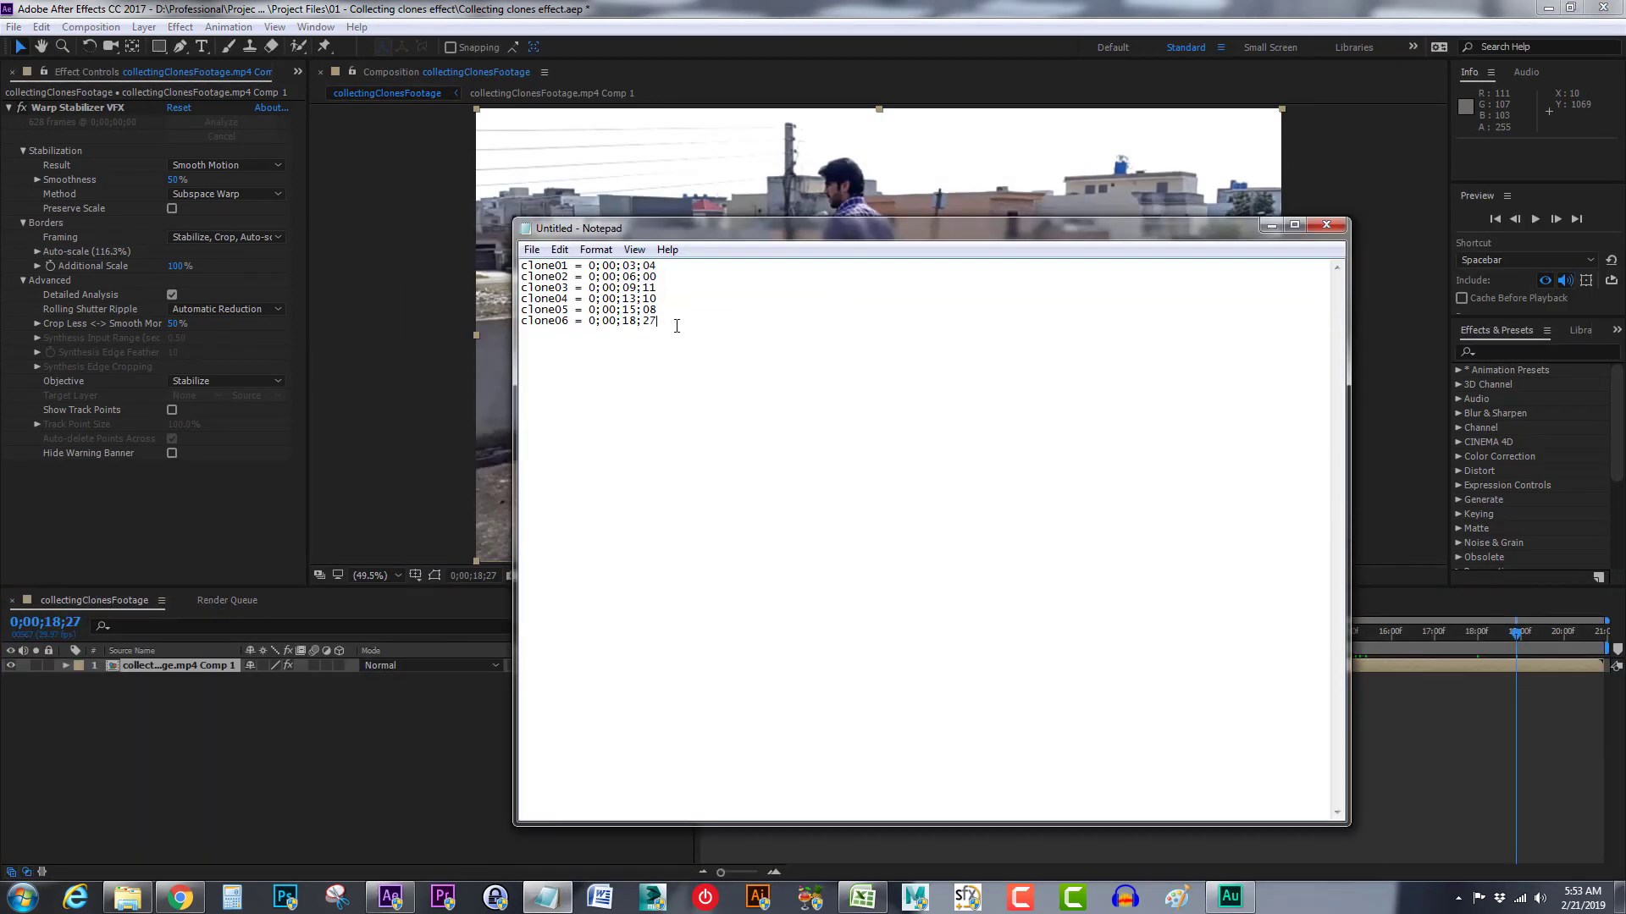
{"action": "key", "text": "ctrl+s"}
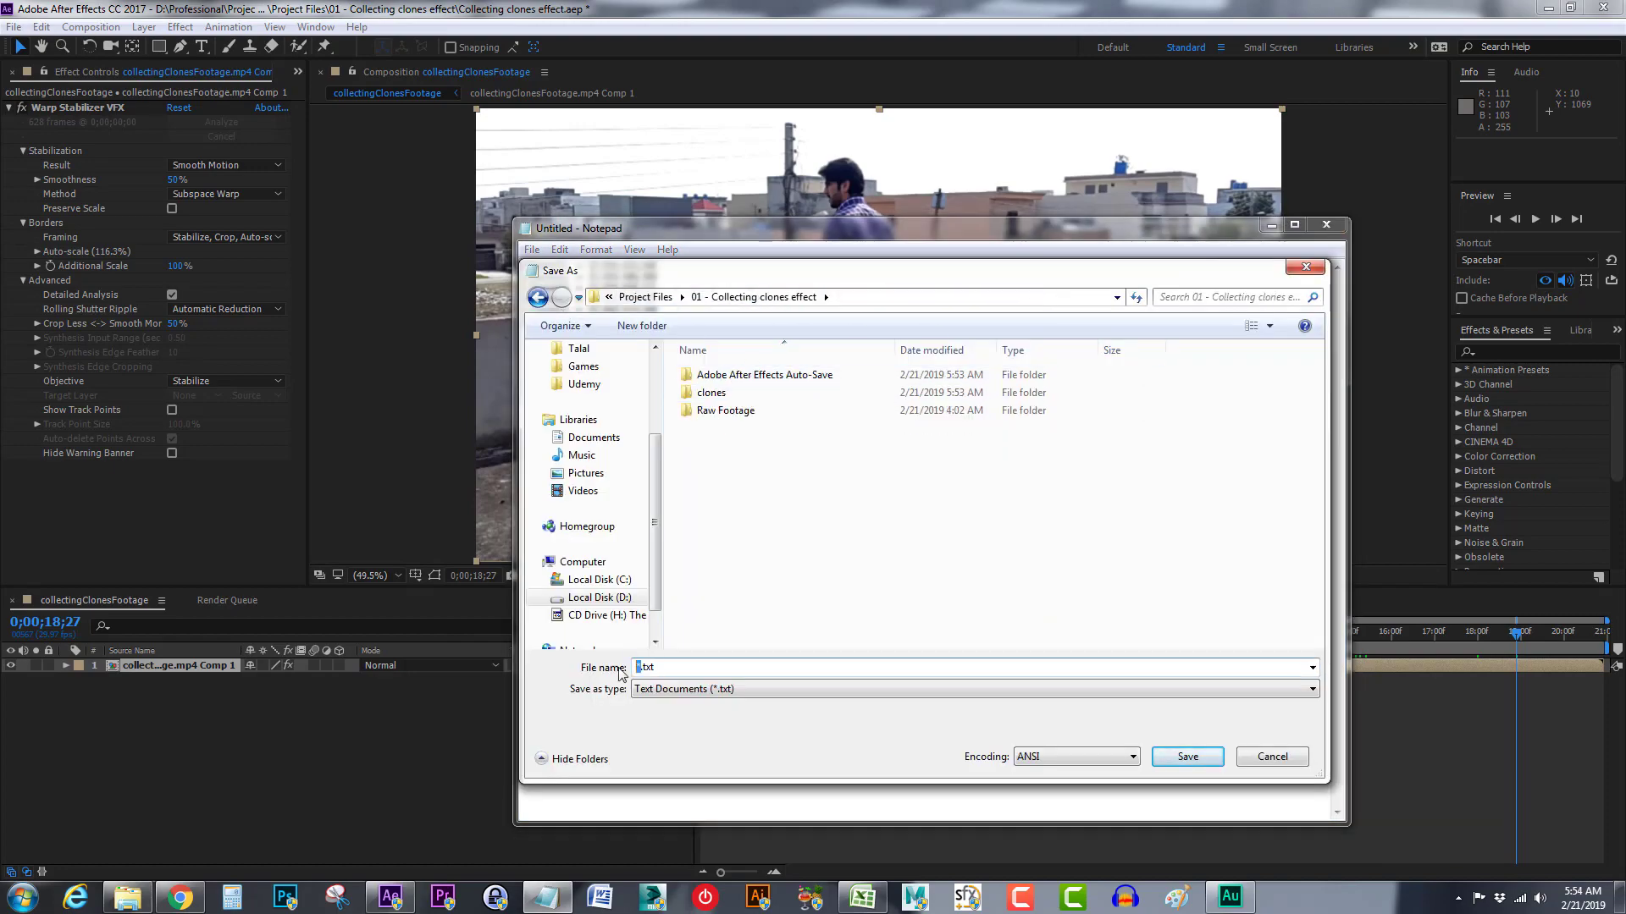
{"action": "type", "text": "clone timecodes"}
{"action": "key", "text": "Return"}
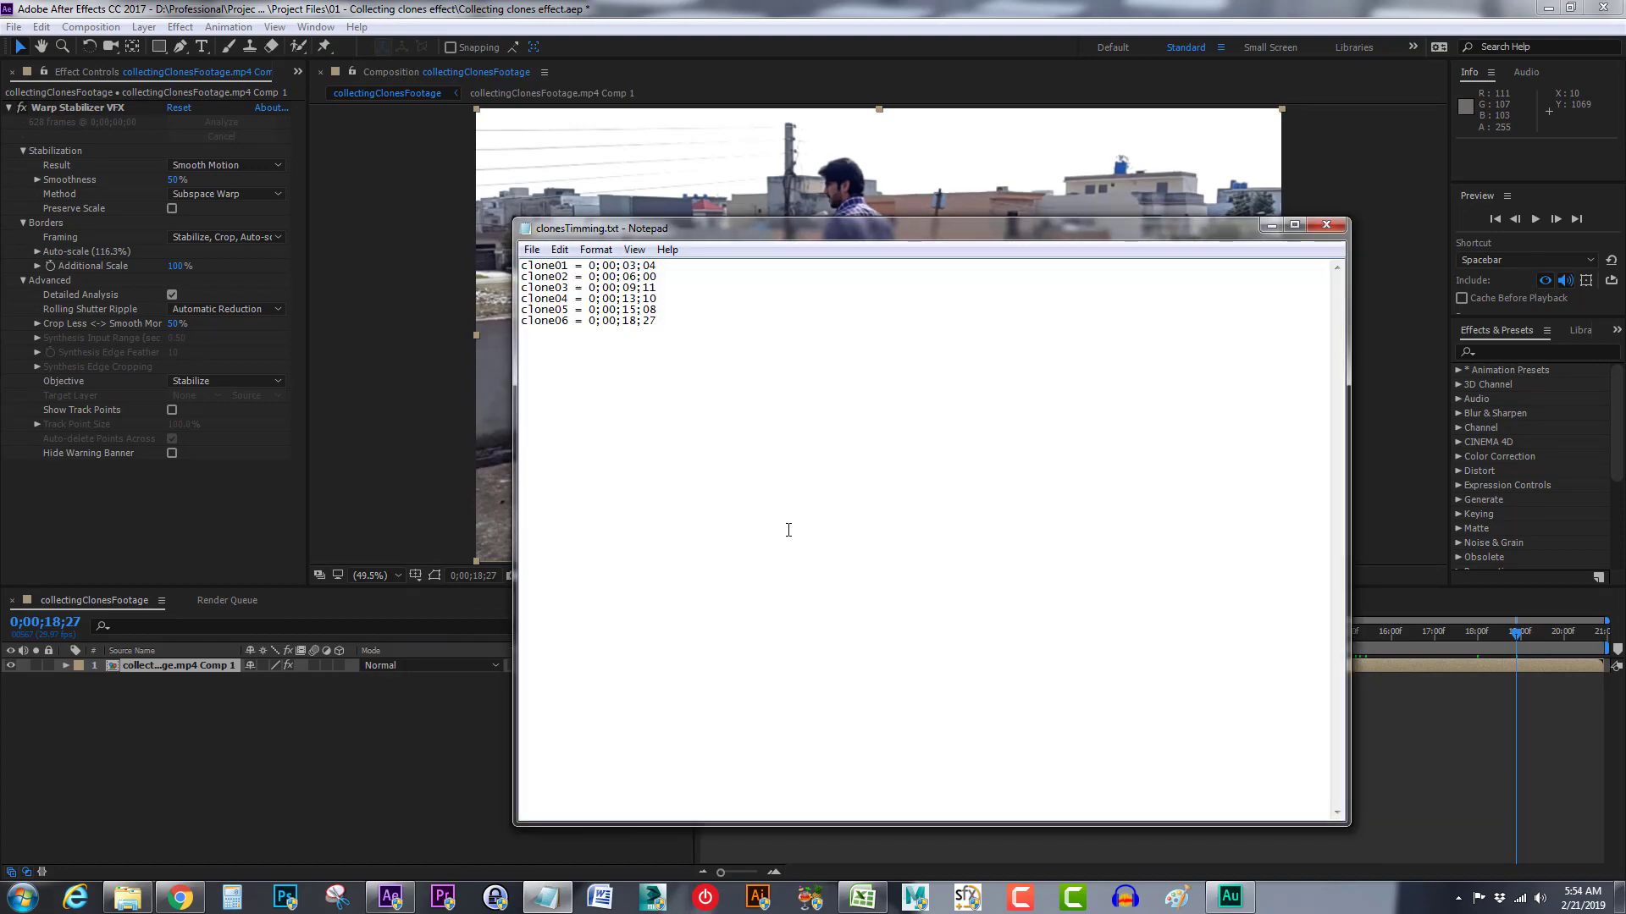